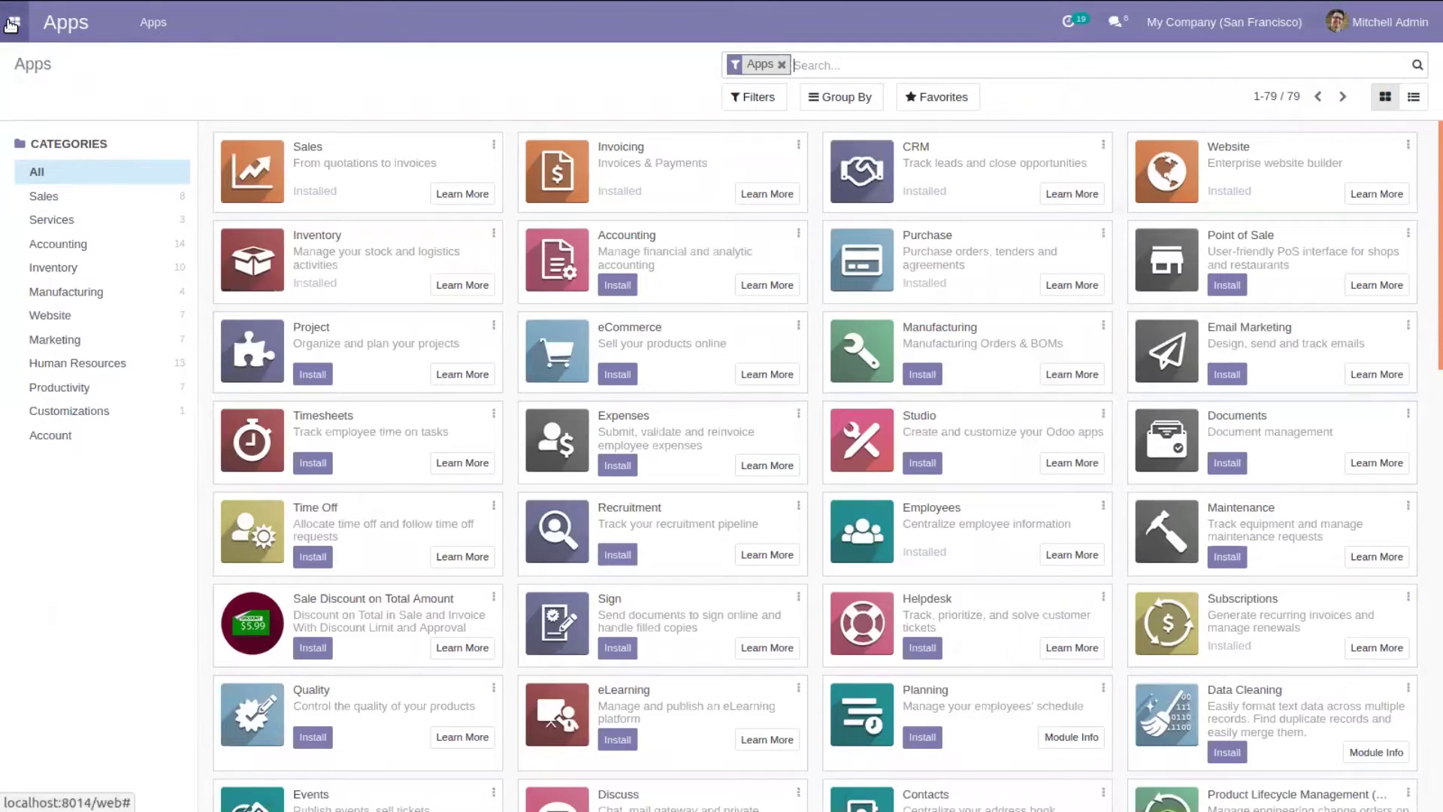
Go to the Sales app and open its settings page from the Configuration menu.
{"action": "left_click", "coordinate": [11, 25]}
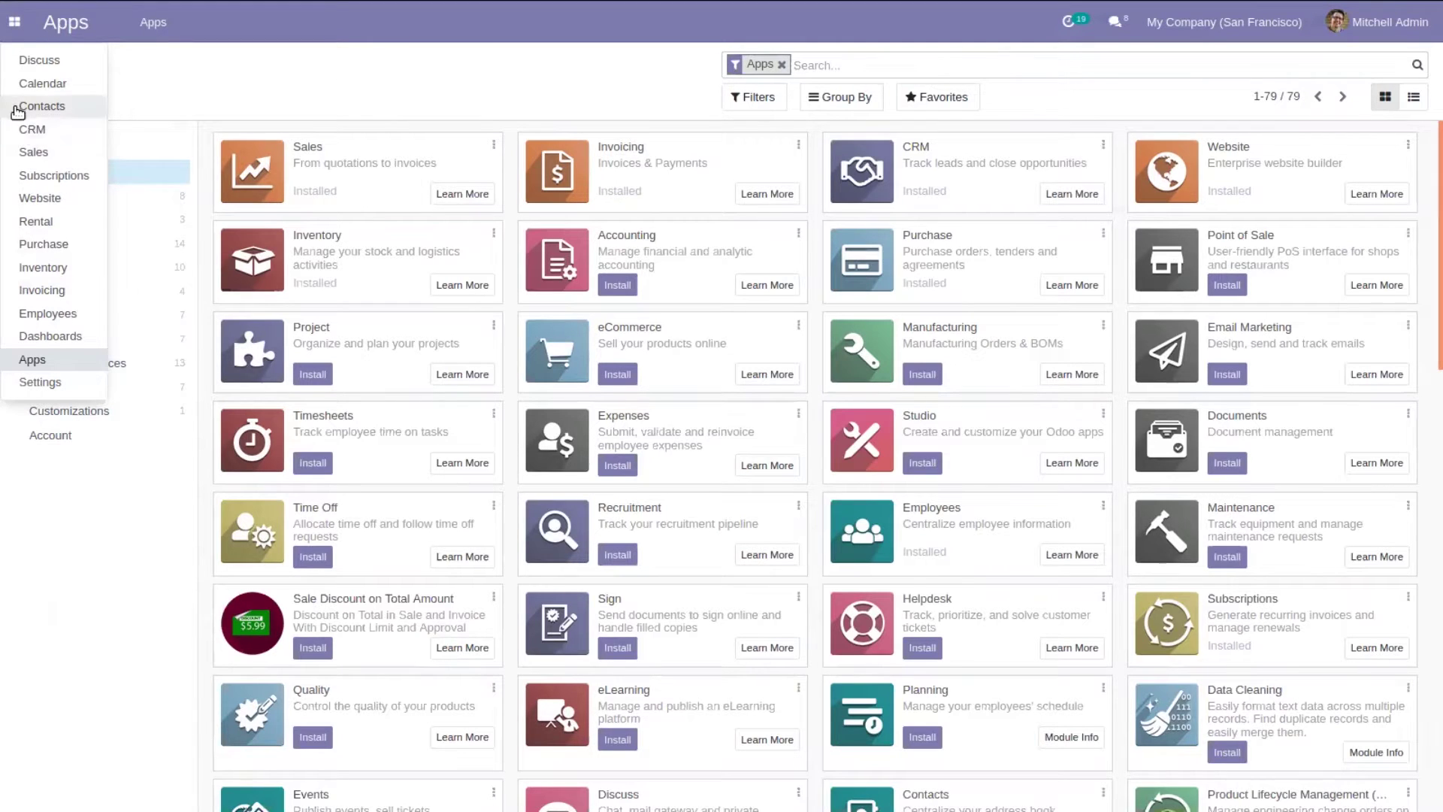
{"action": "left_click", "coordinate": [44, 155]}
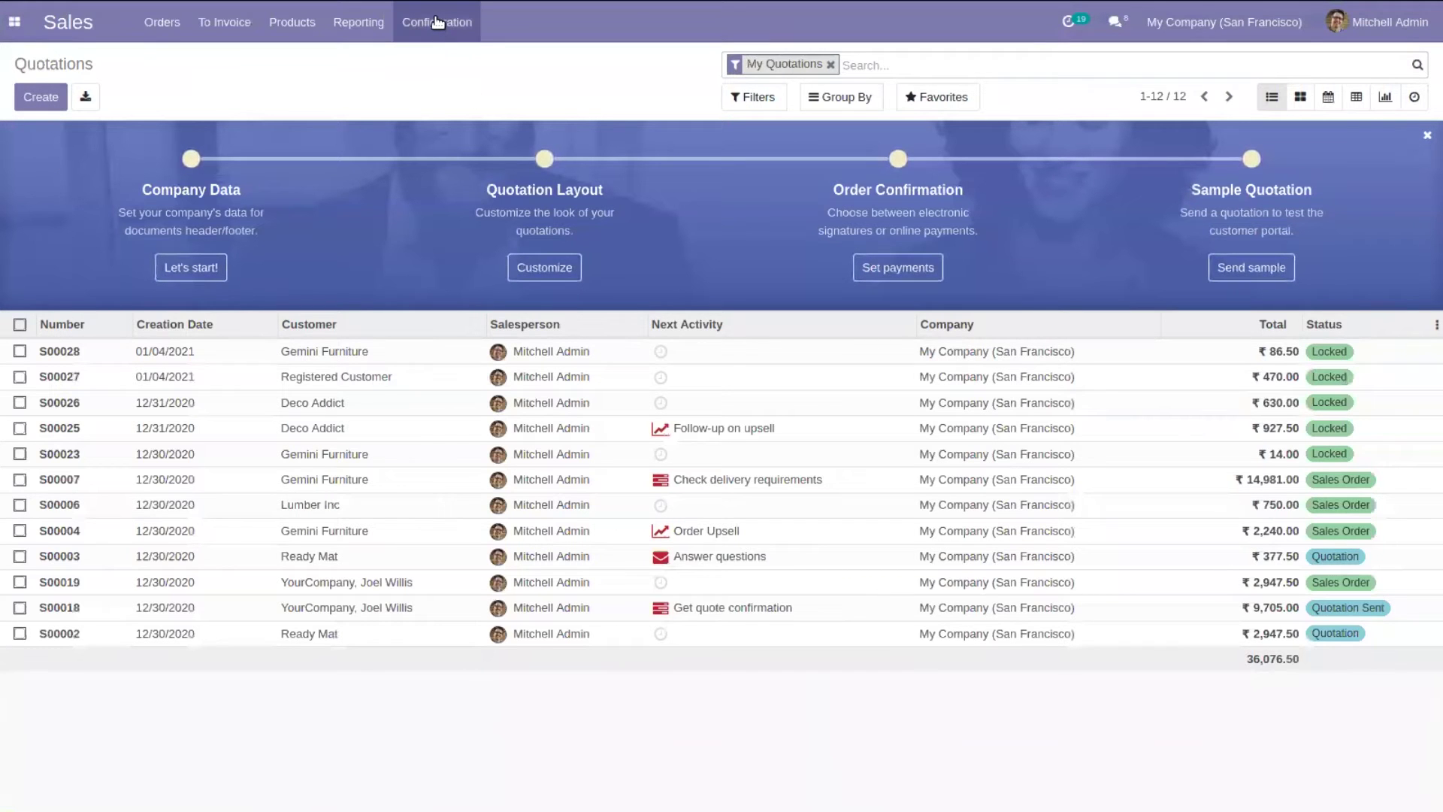
{"action": "left_click", "coordinate": [437, 22]}
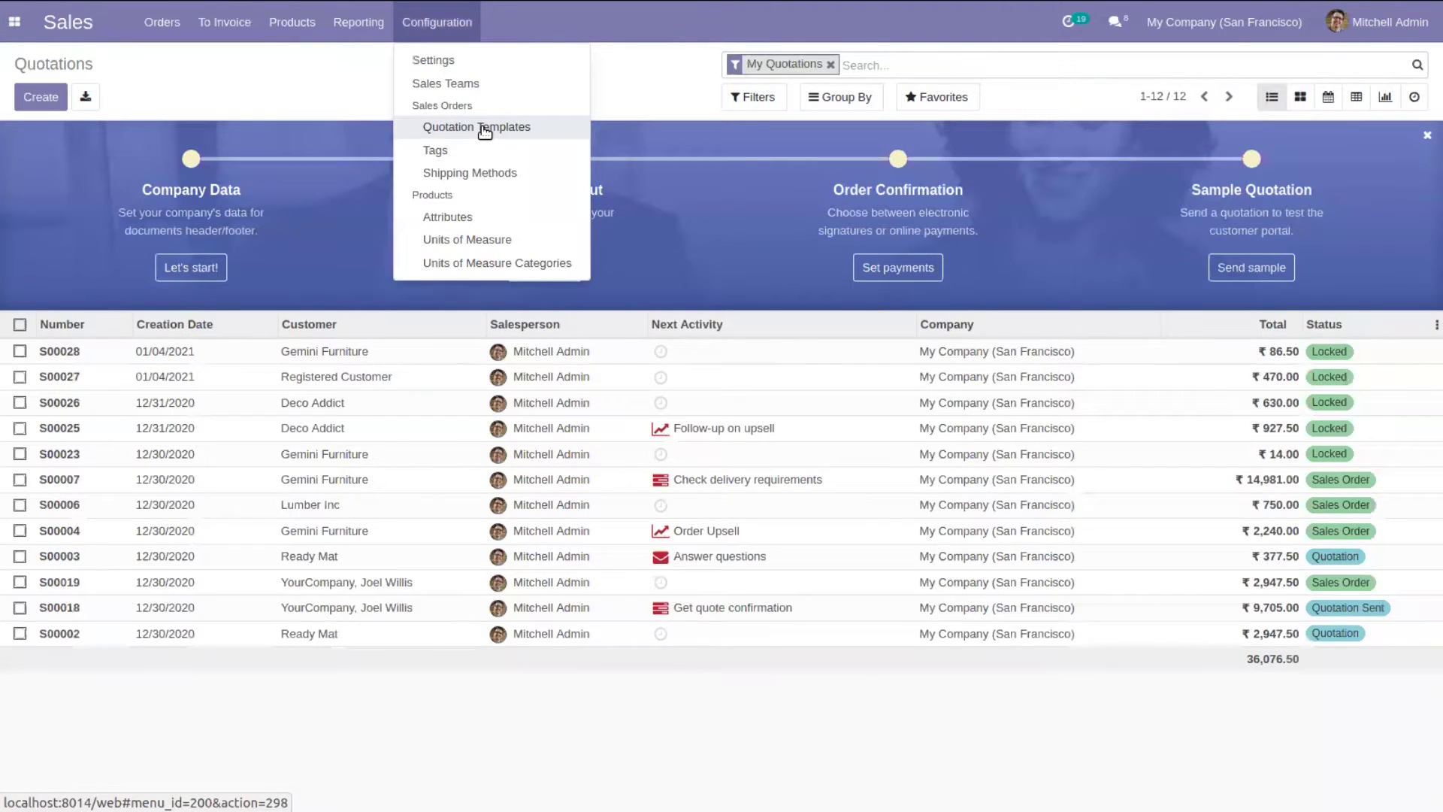
{"action": "left_click", "coordinate": [435, 64]}
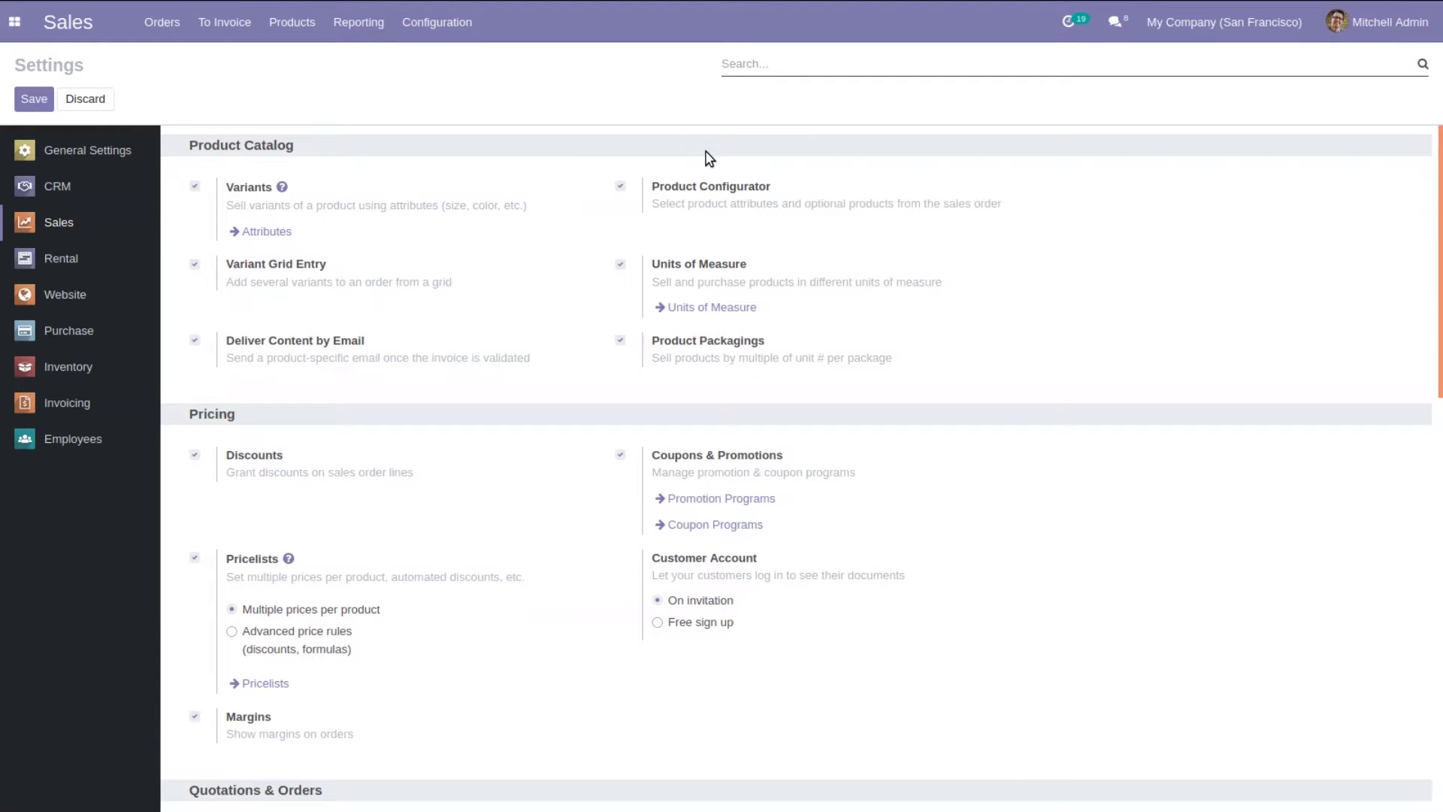
Filter the Sales settings with 'quo' and check the Default Template choices without changing them.
{"action": "type", "text": "qo"}
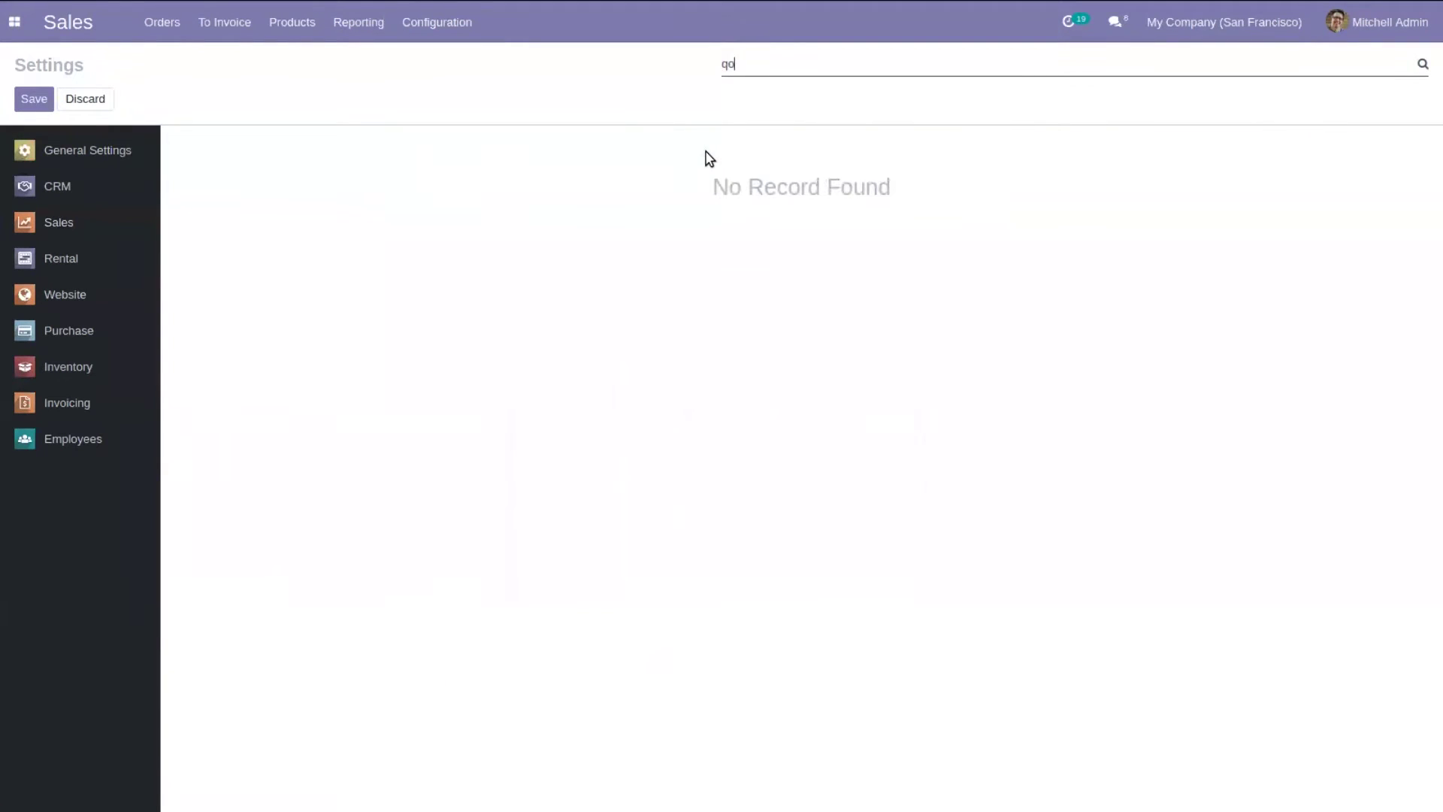
{"action": "key", "text": "BackSpace"}
{"action": "type", "text": "uo"}
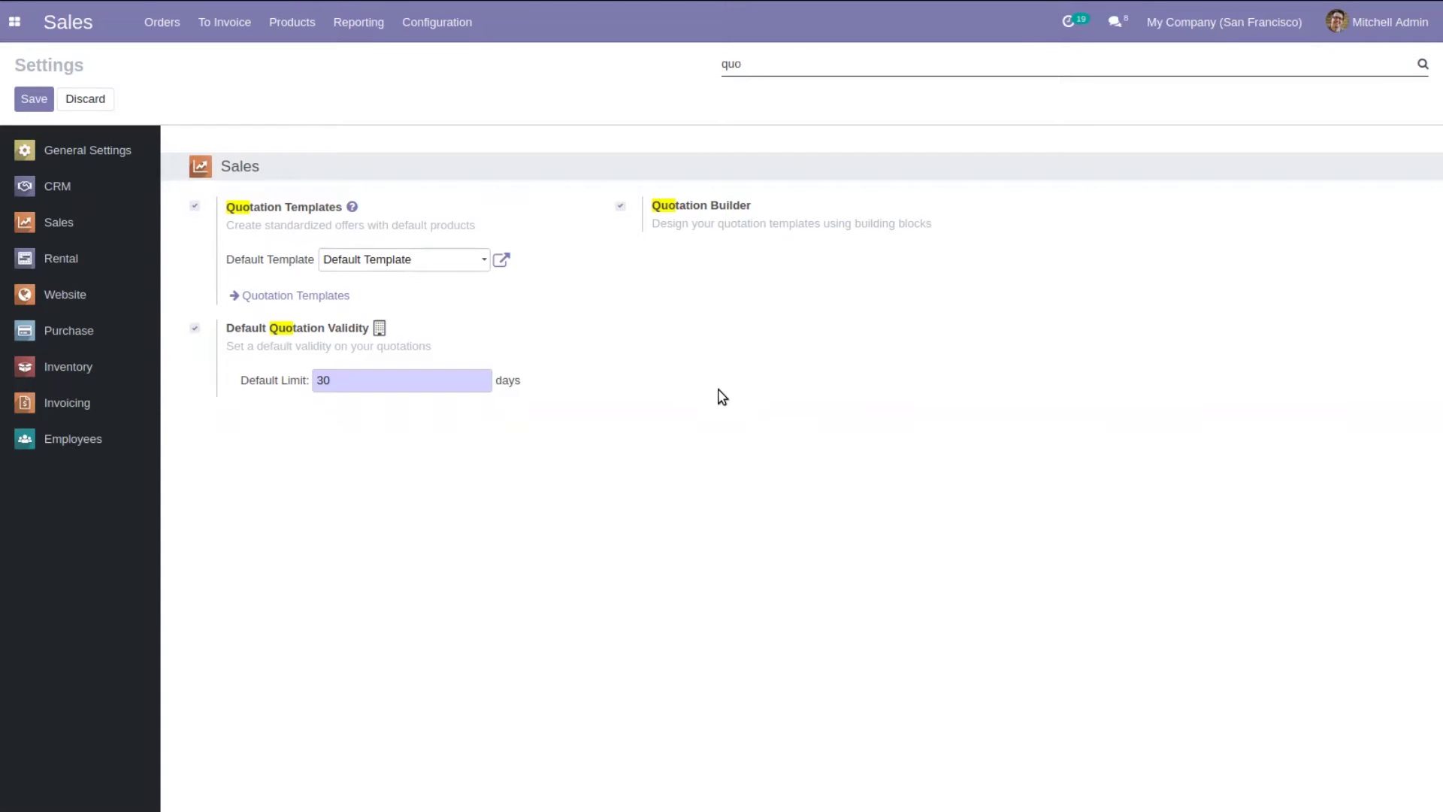
{"action": "left_click", "coordinate": [375, 269]}
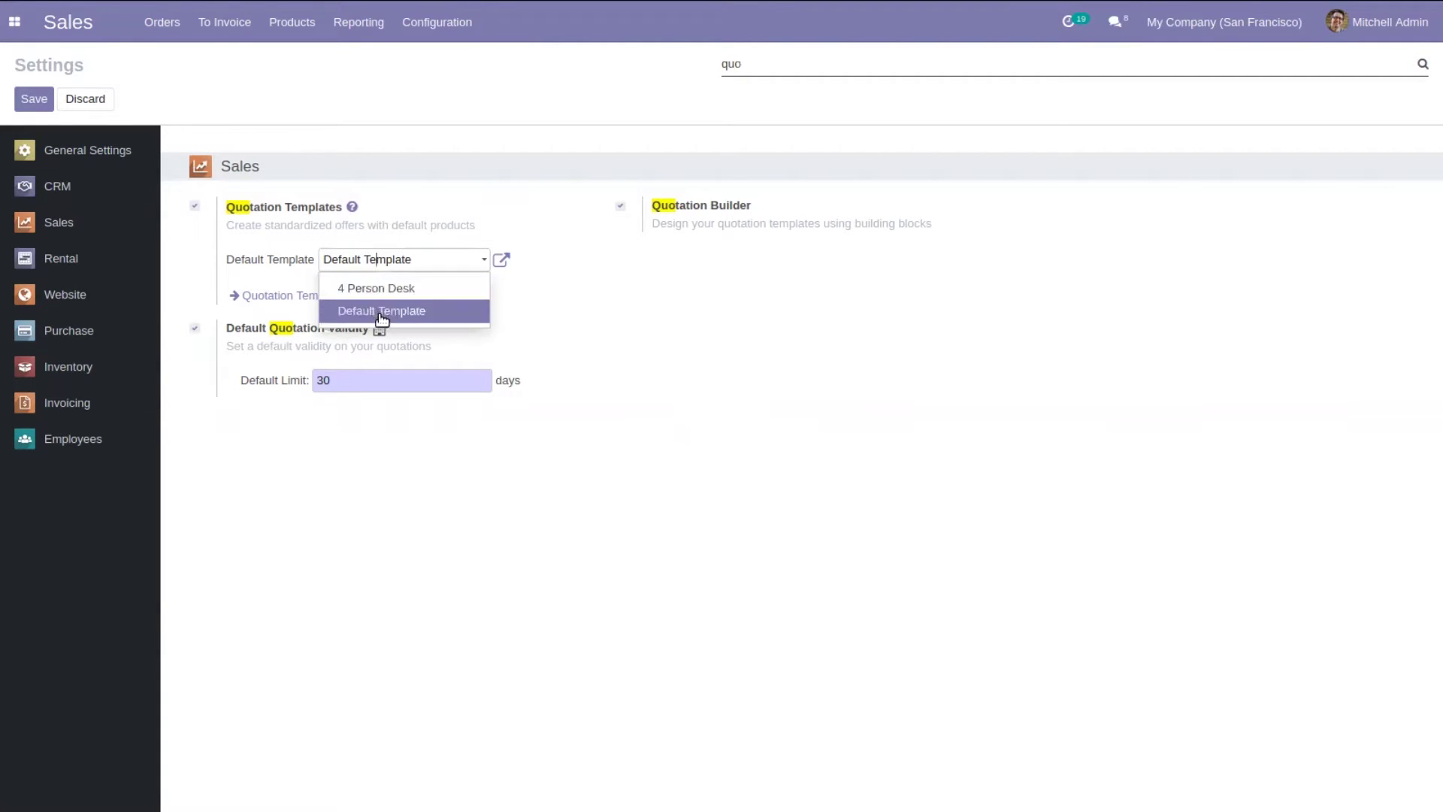
{"action": "left_click", "coordinate": [587, 298]}
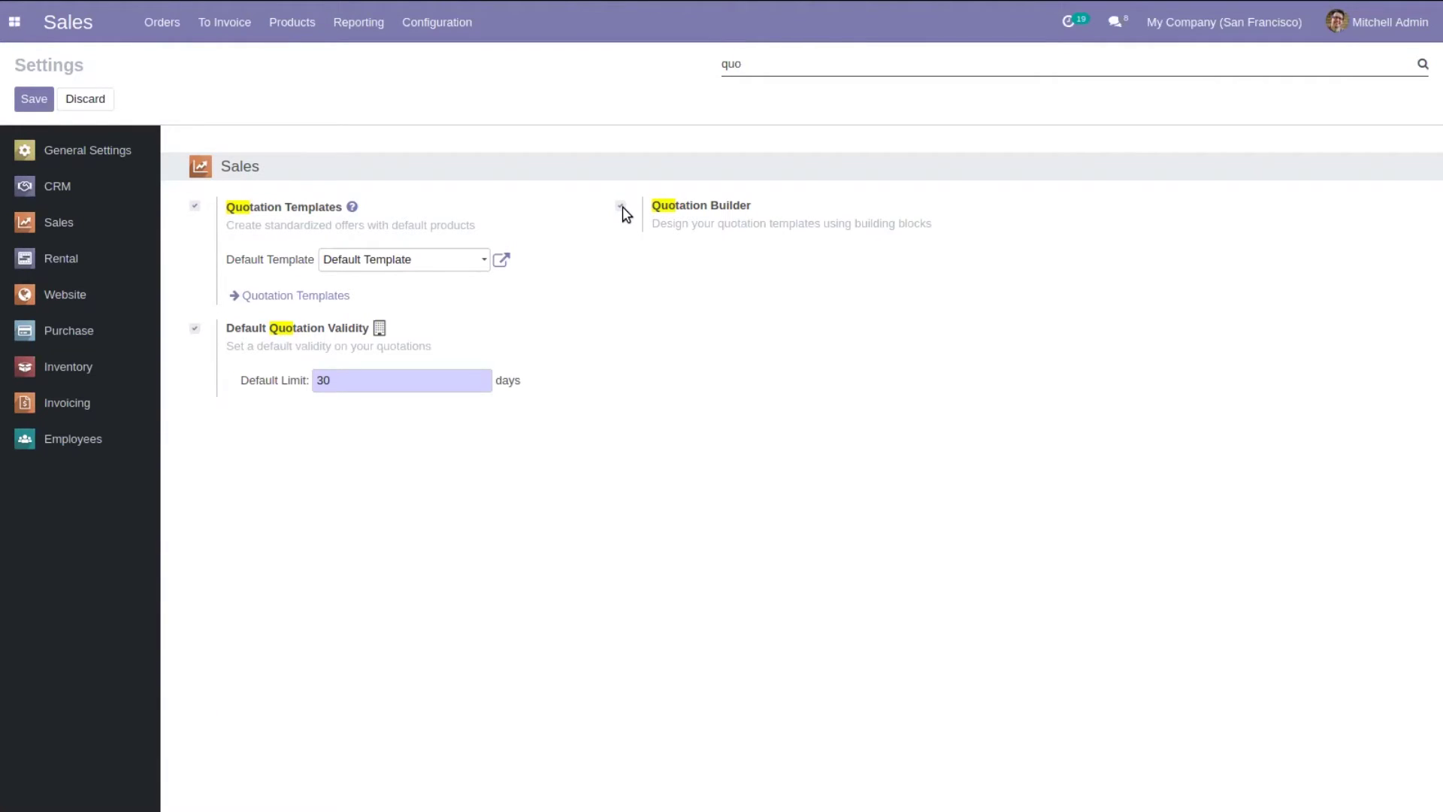
Create a new quotation template named 'Conference'.
{"action": "left_click", "coordinate": [428, 22]}
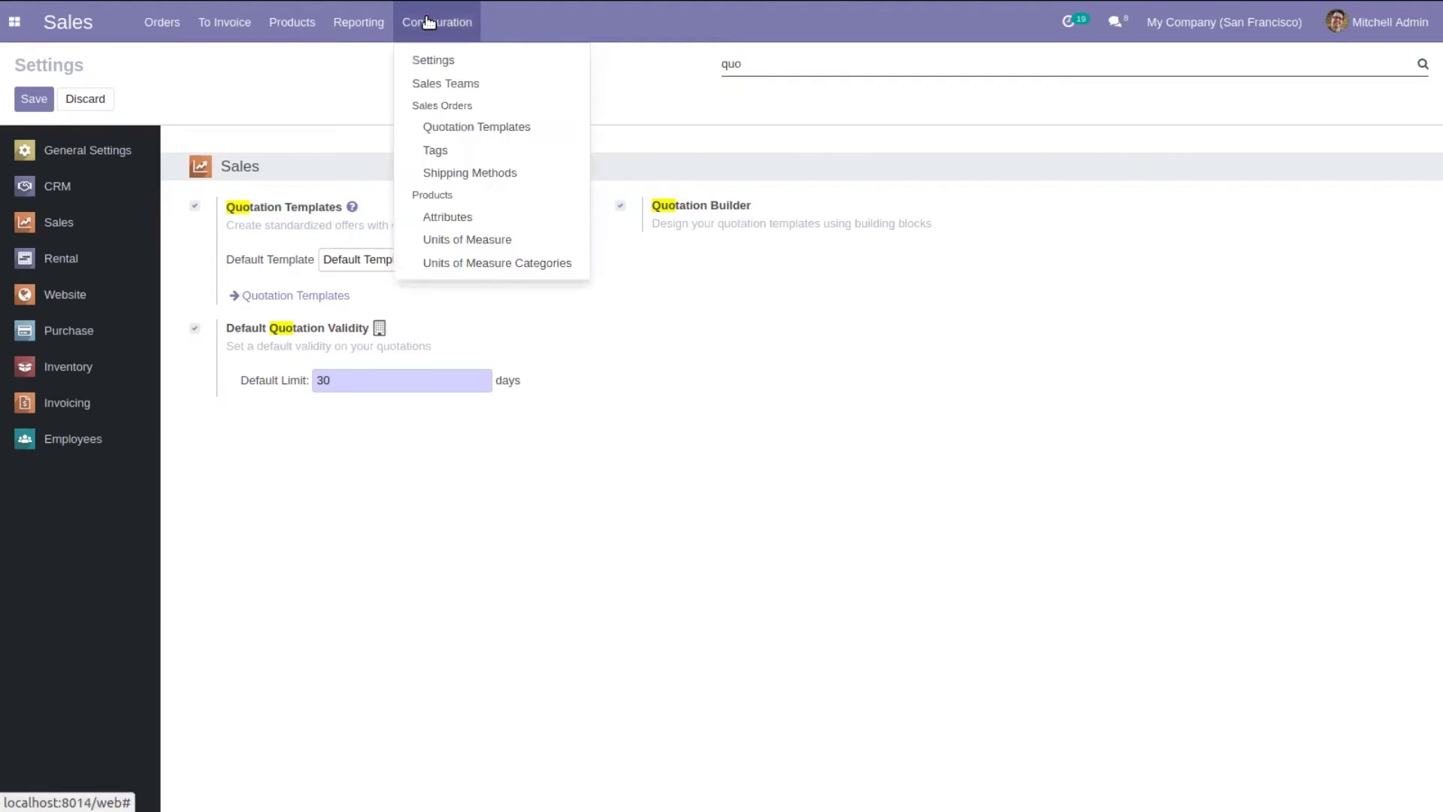
{"action": "left_click", "coordinate": [472, 128]}
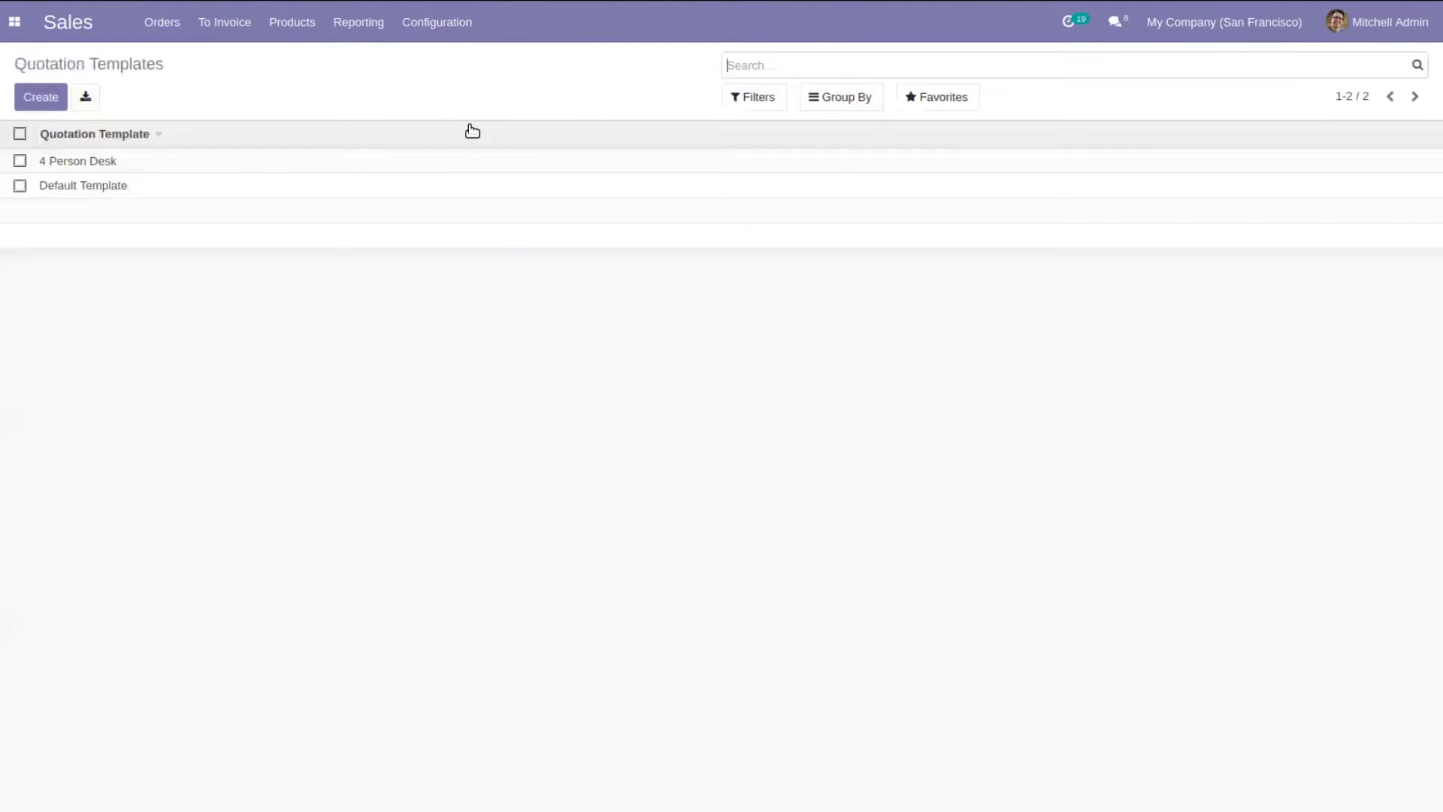
{"action": "left_click", "coordinate": [41, 96]}
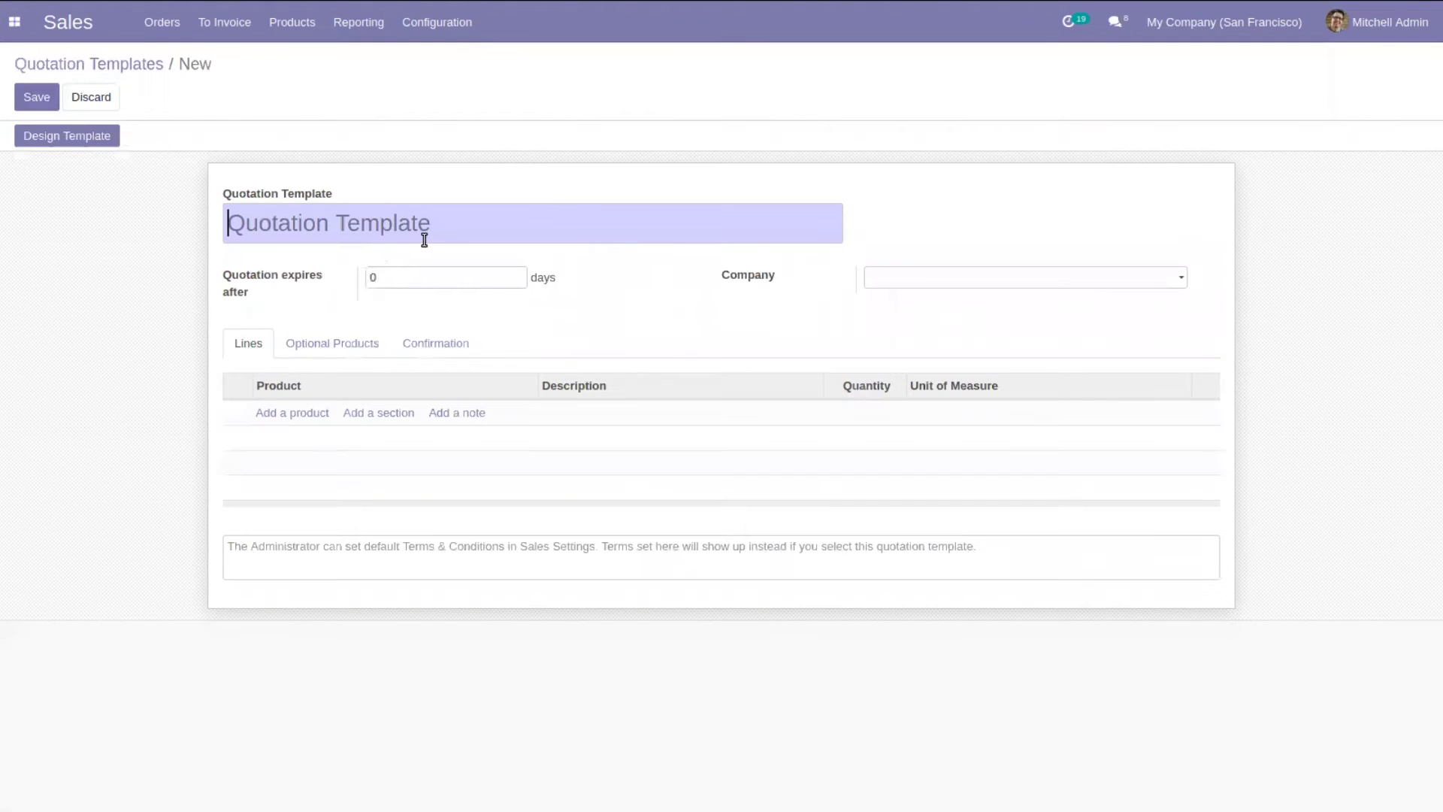
{"action": "left_click", "coordinate": [425, 239]}
{"action": "type", "text": "Co"}
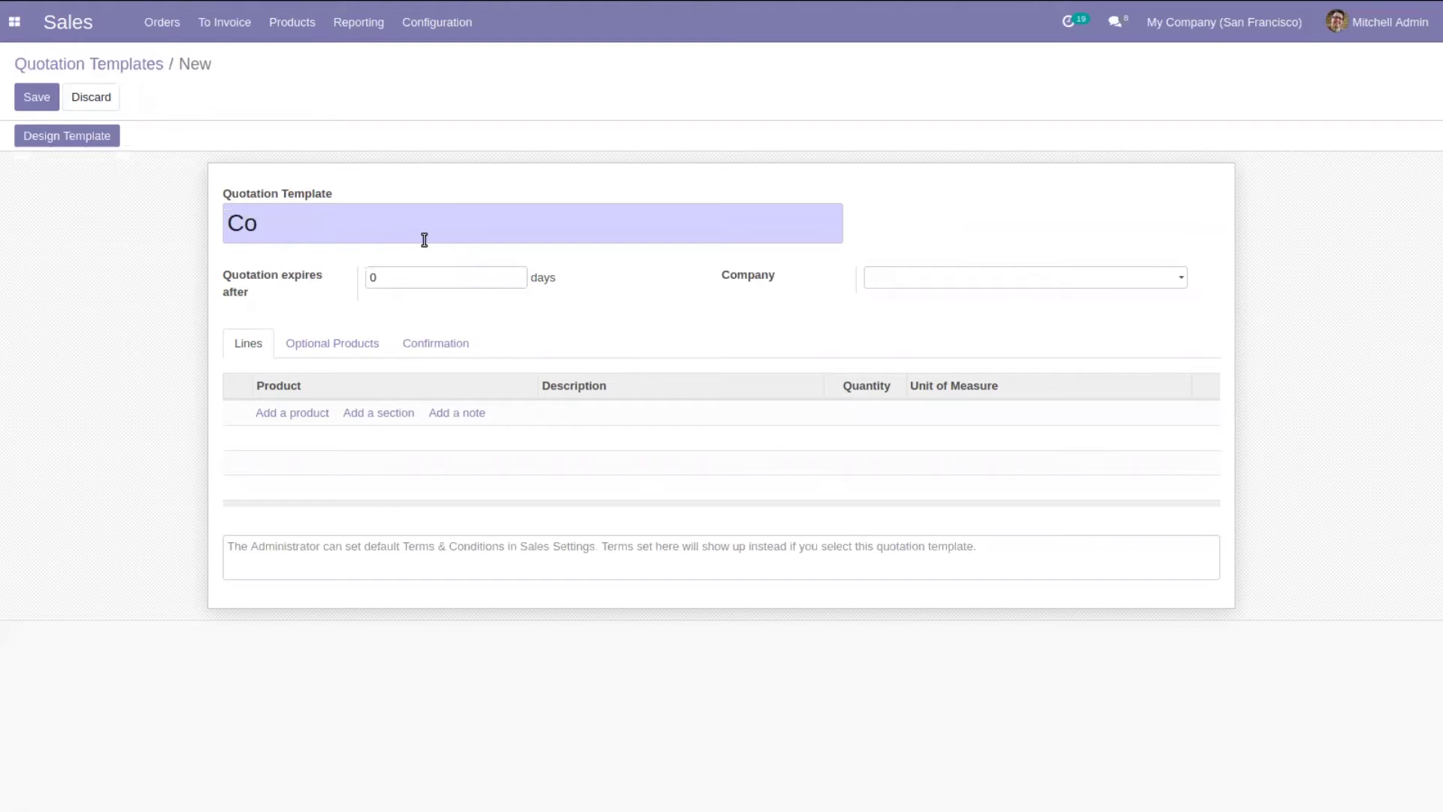
{"action": "type", "text": "nference "}
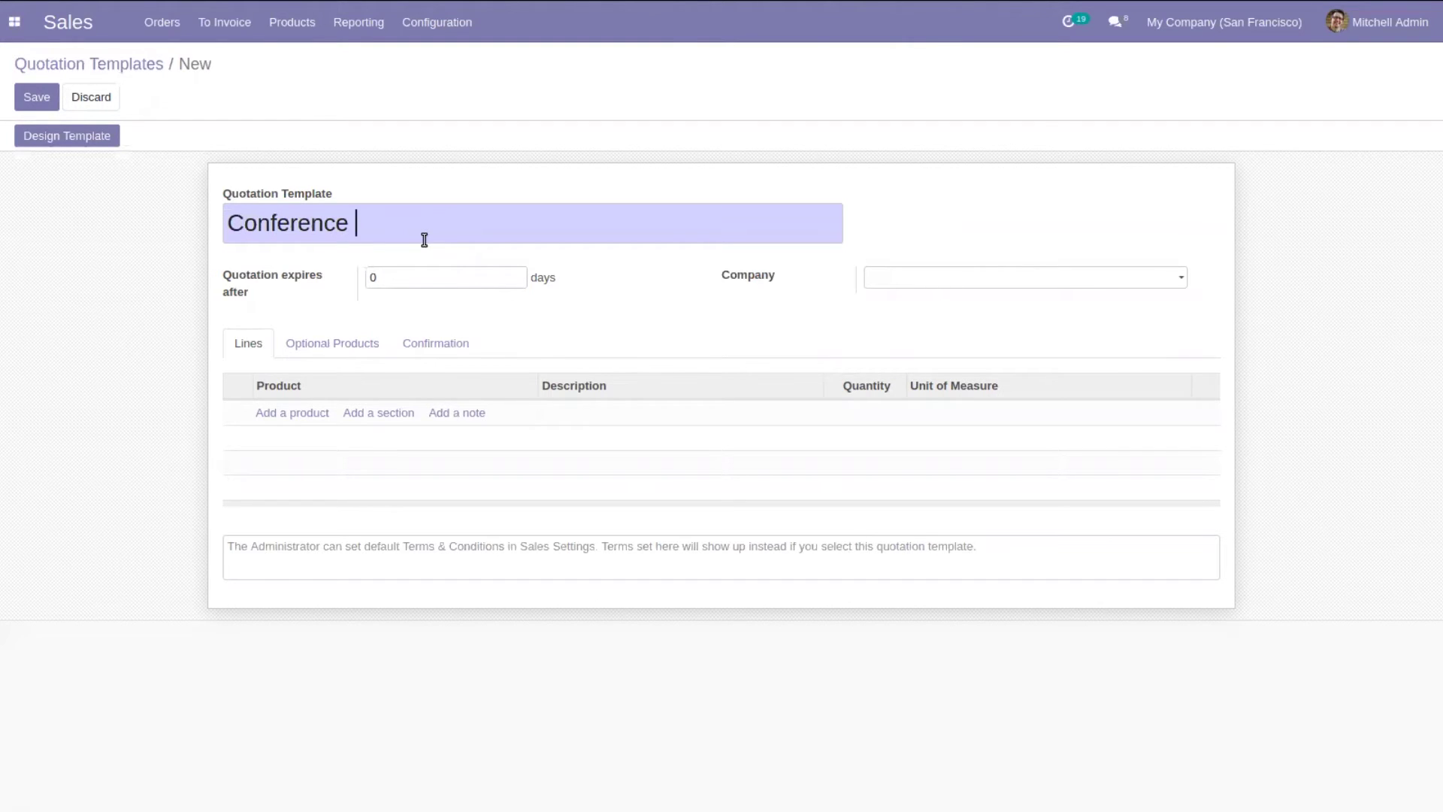
{"action": "type", "text": "Char"}
{"action": "key", "text": "BackSpace"}
{"action": "key", "text": "BackSpace"}
{"action": "key", "text": "BackSpace"}
{"action": "key", "text": "BackSpace"}
{"action": "type", "text": "Mee"}
{"action": "key", "text": "BackSpace"}
{"action": "key", "text": "BackSpace"}
{"action": "key", "text": "BackSpace"}
Set the template to expire after 4 days, leave company unset, and add a product line.
{"action": "mouse_move", "coordinate": [252, 283]}
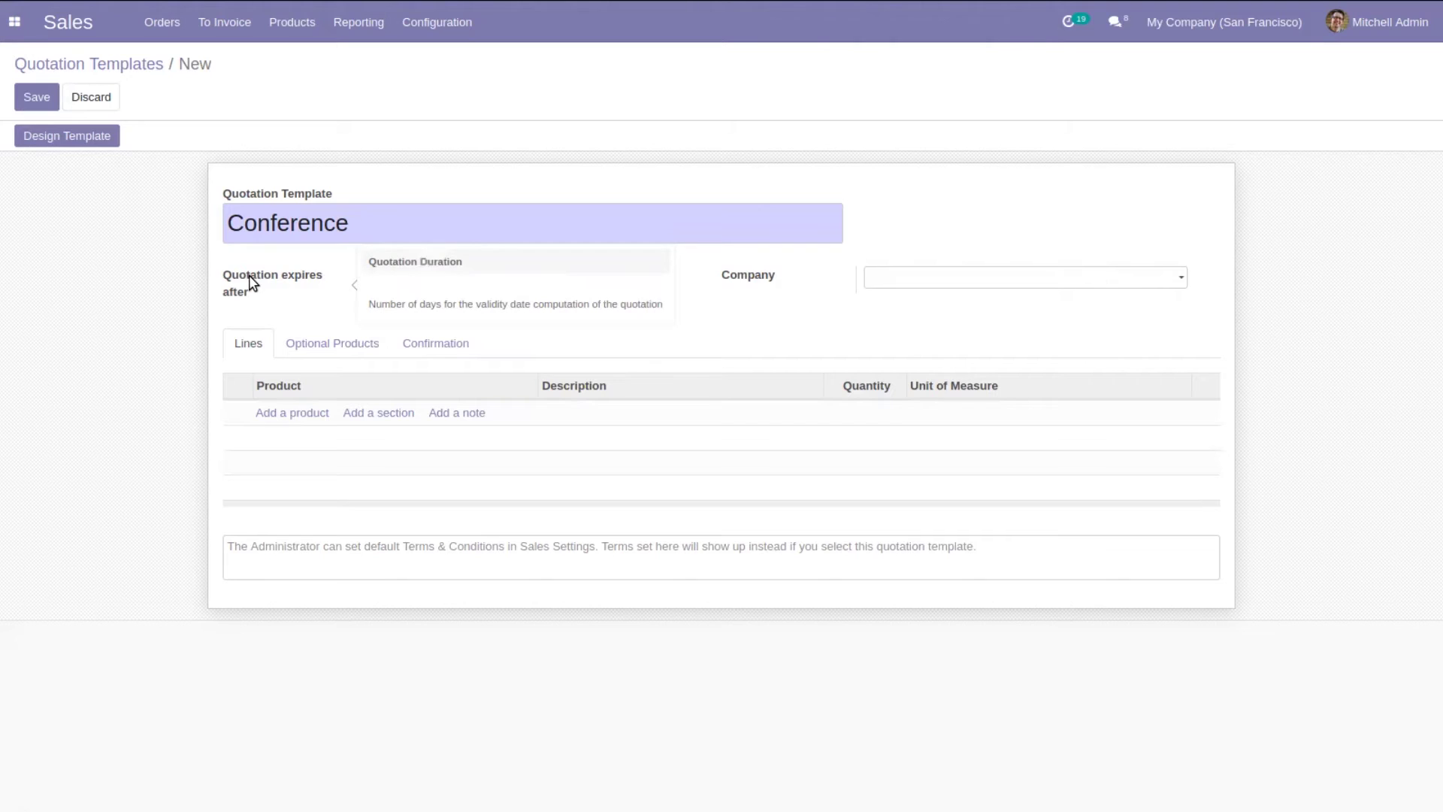
{"action": "left_click", "coordinate": [438, 278]}
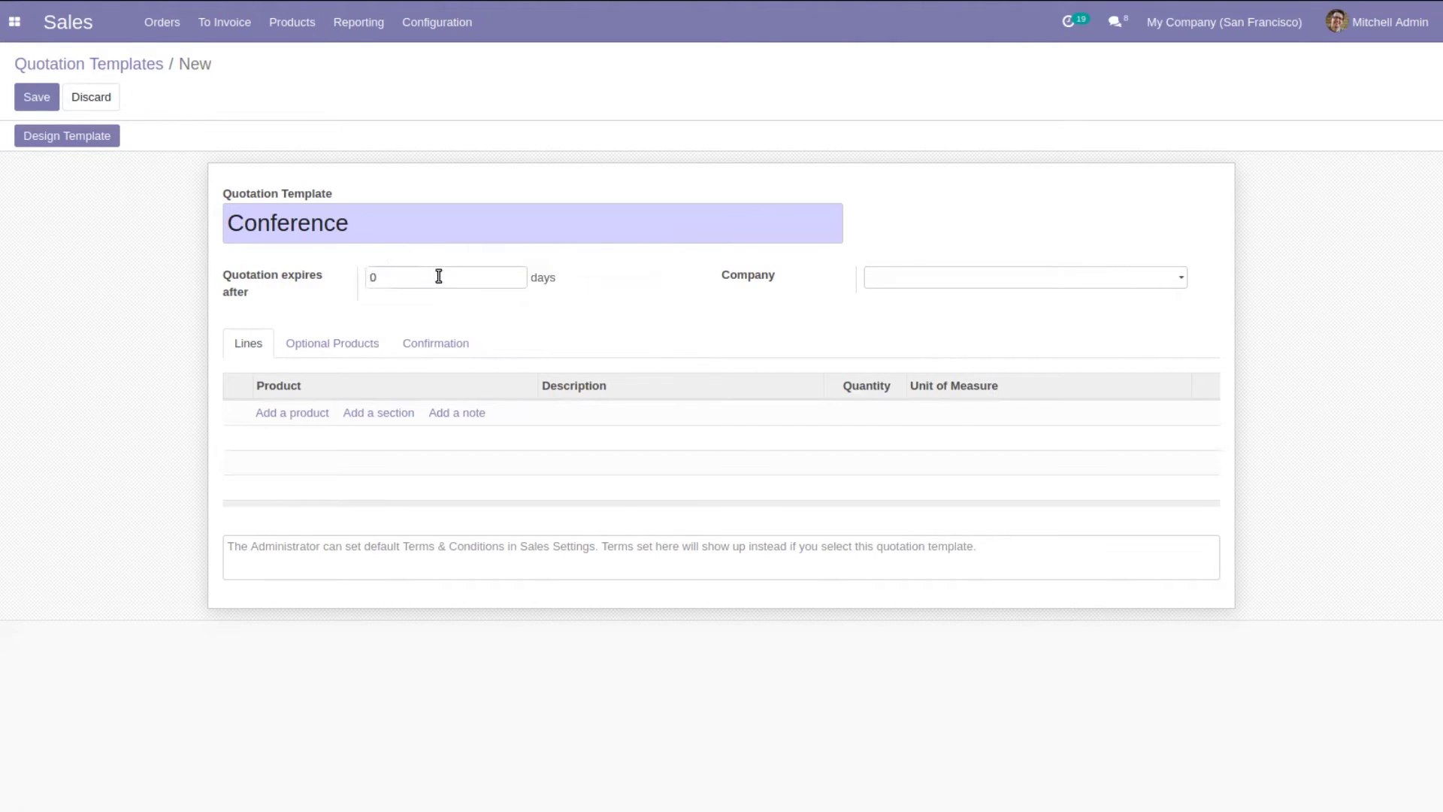
{"action": "key", "text": "BackSpace"}
{"action": "type", "text": "4"}
{"action": "left_click", "coordinate": [1016, 285]}
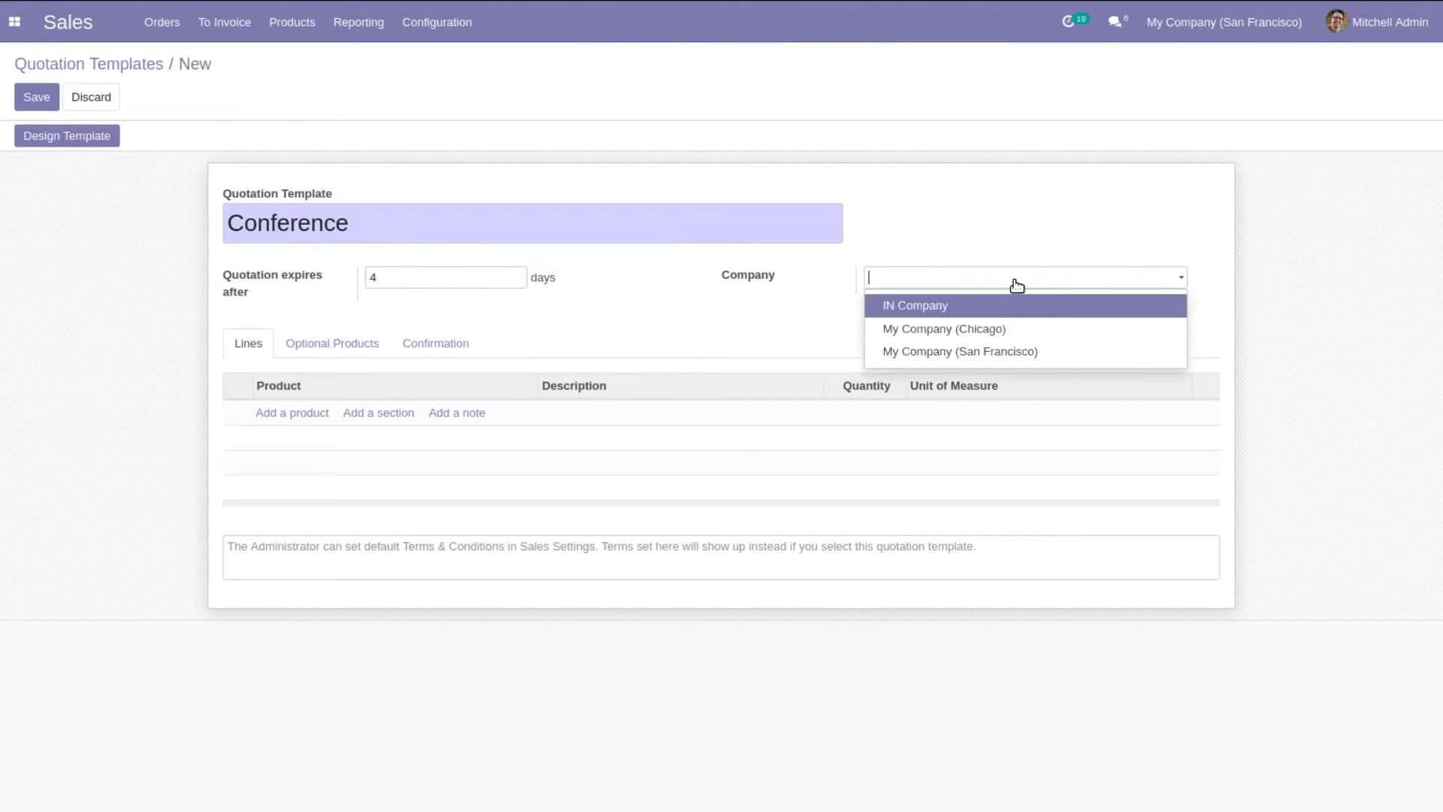
{"action": "left_click", "coordinate": [830, 284]}
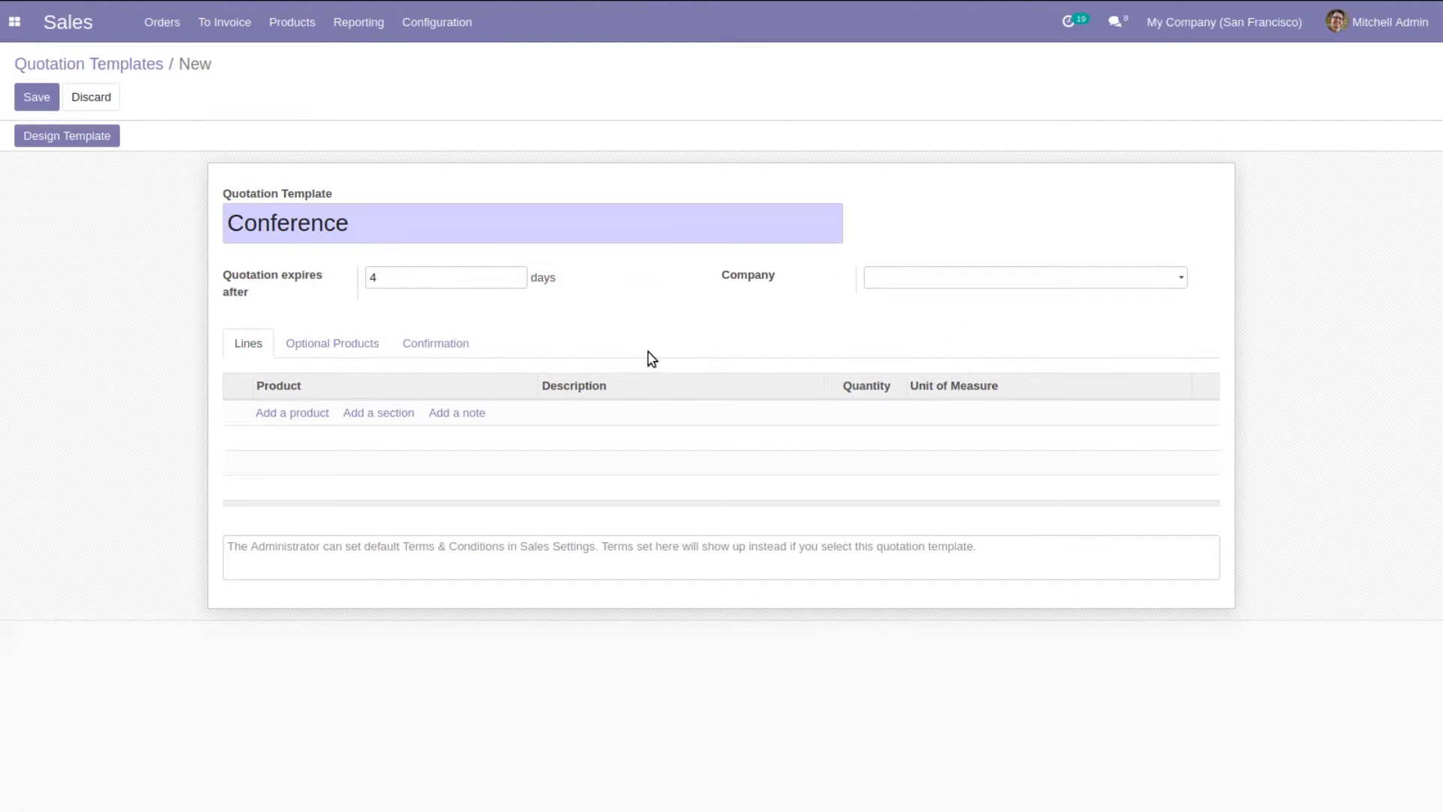
{"action": "left_click", "coordinate": [274, 412]}
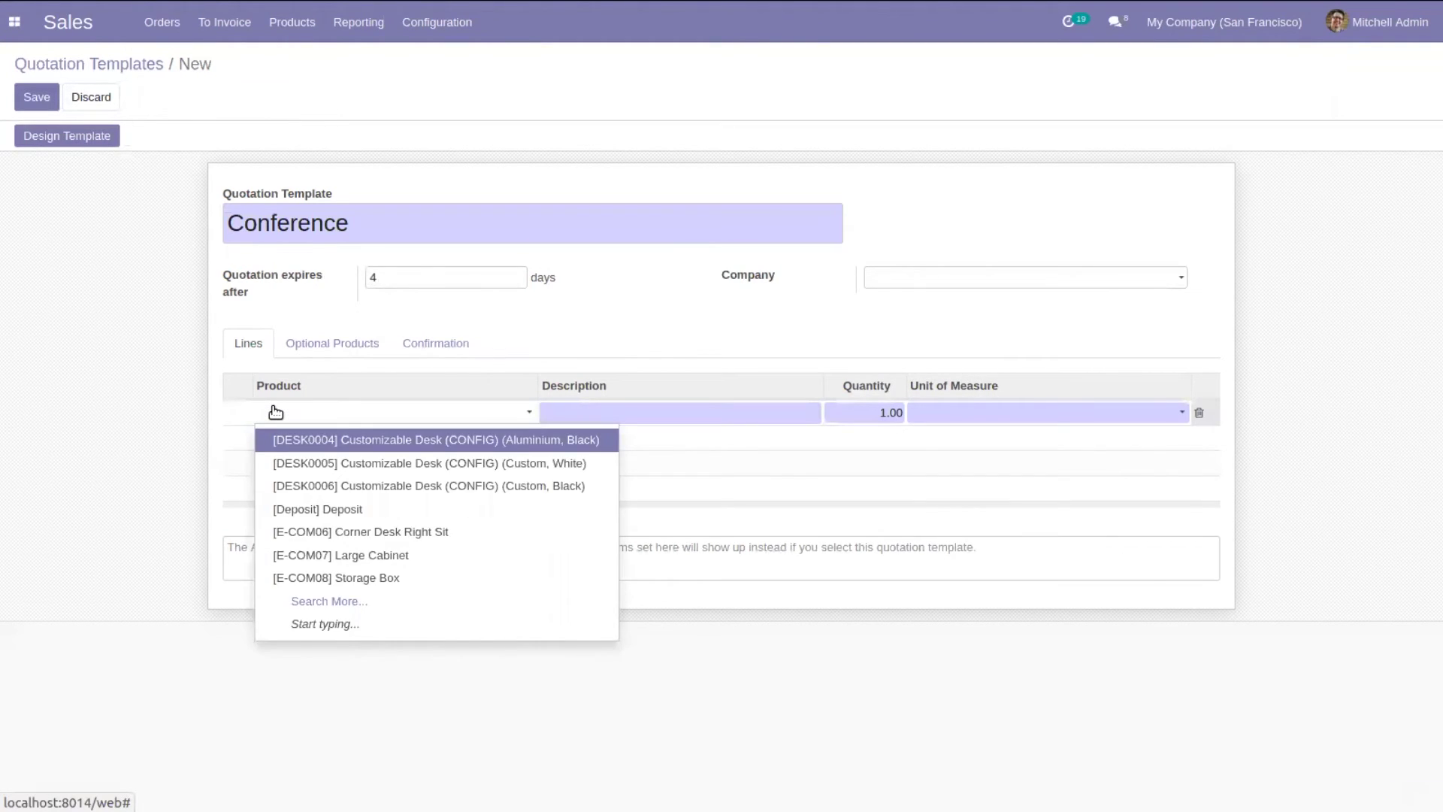
Add the steel Conference Chair (quantity 8) and Large Meeting Table lines, then save the template.
{"action": "type", "text": "confe"}
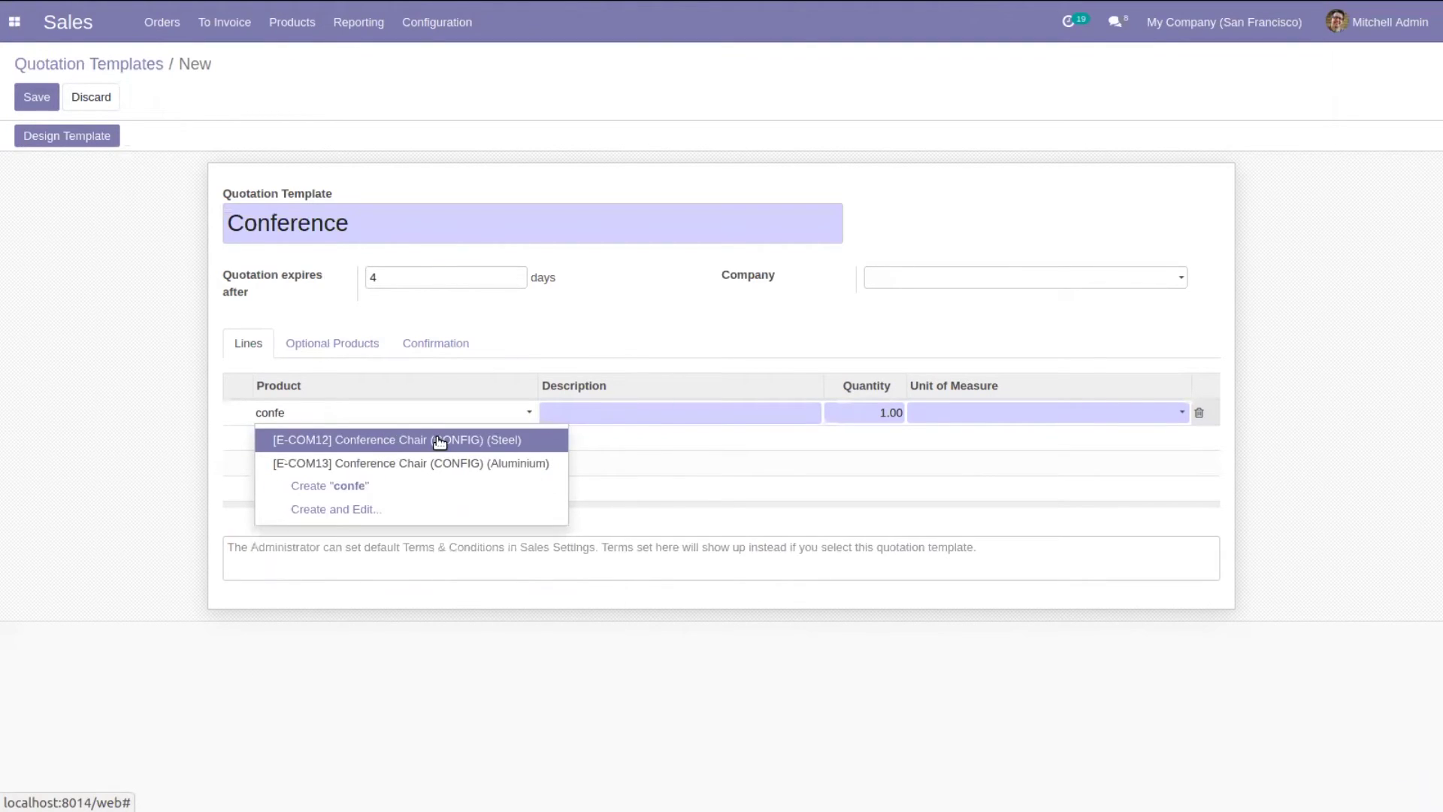
{"action": "left_click", "coordinate": [438, 442]}
{"action": "left_click", "coordinate": [301, 438]}
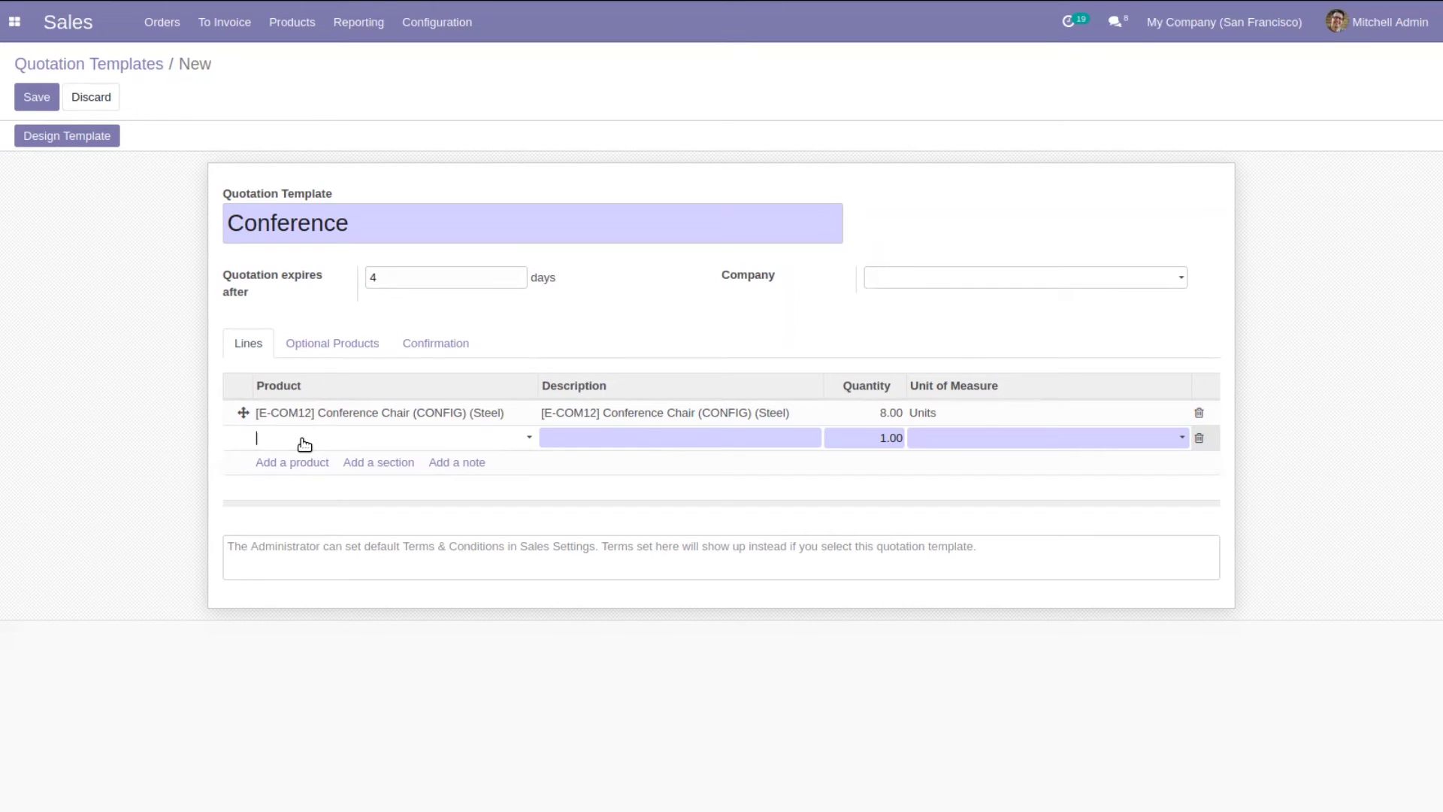
{"action": "type", "text": "tab"}
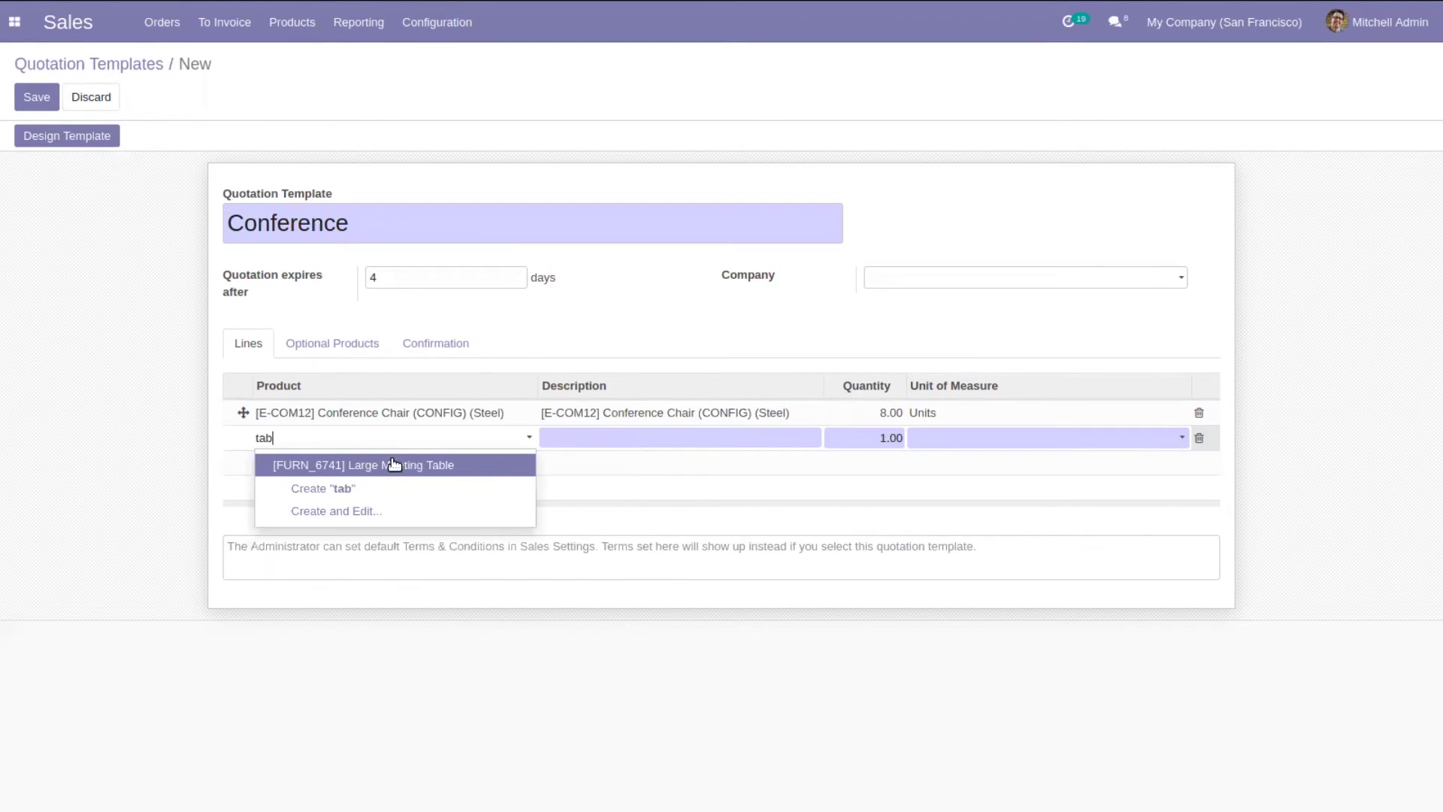
{"action": "left_click", "coordinate": [412, 466]}
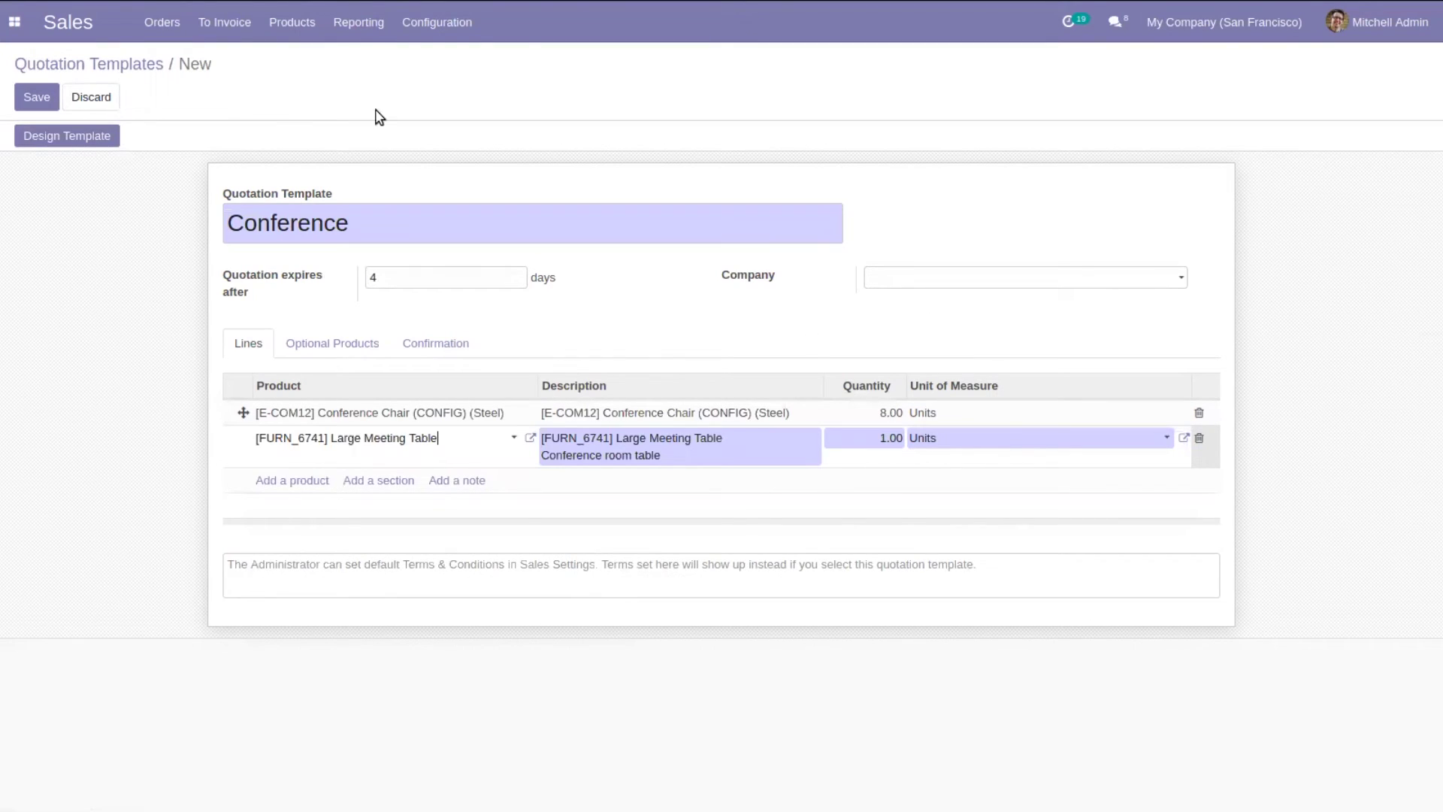
{"action": "left_click", "coordinate": [50, 96]}
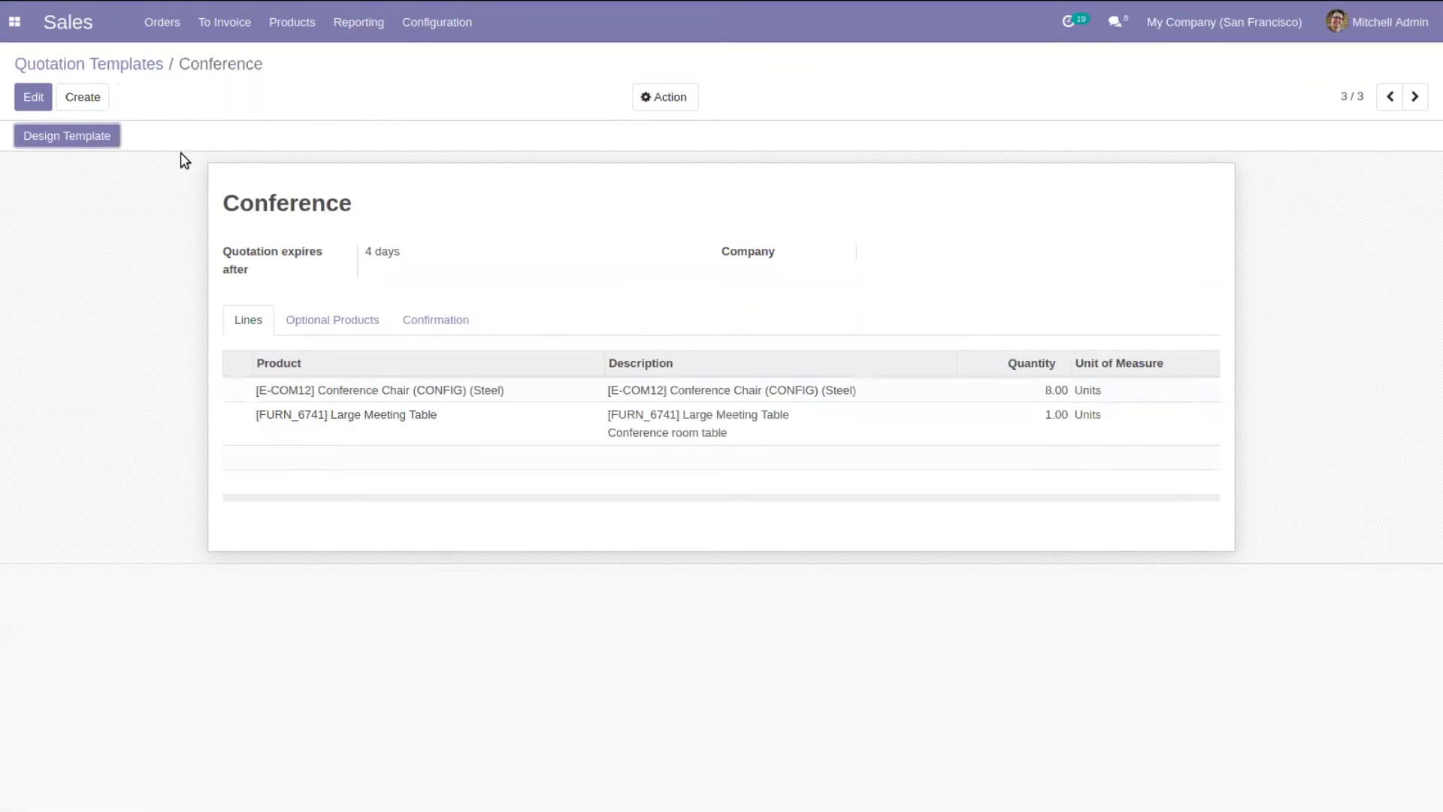
Preview the Conference template's website design, then return to the Quotation Templates list.
{"action": "left_click", "coordinate": [78, 134]}
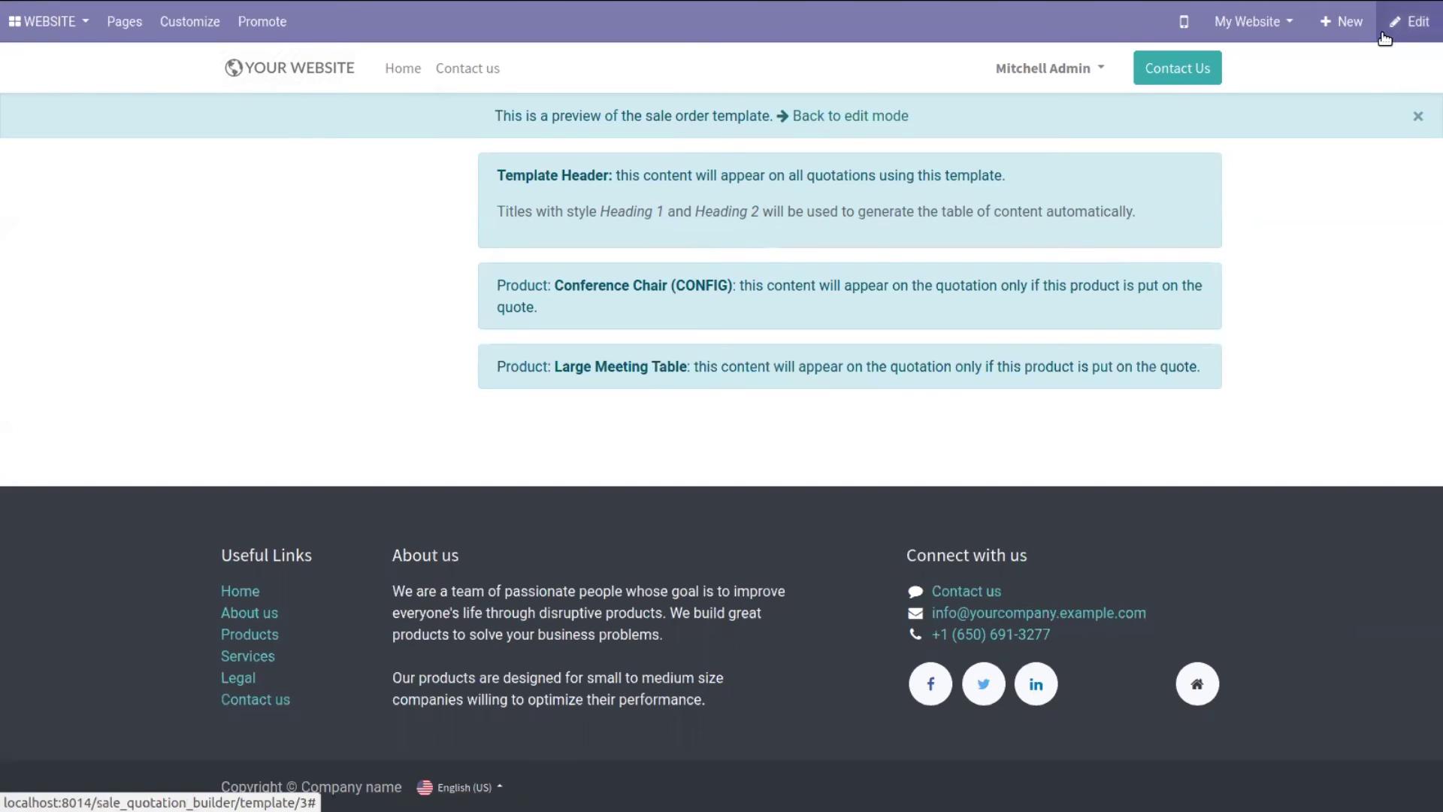
{"action": "left_click", "coordinate": [825, 115]}
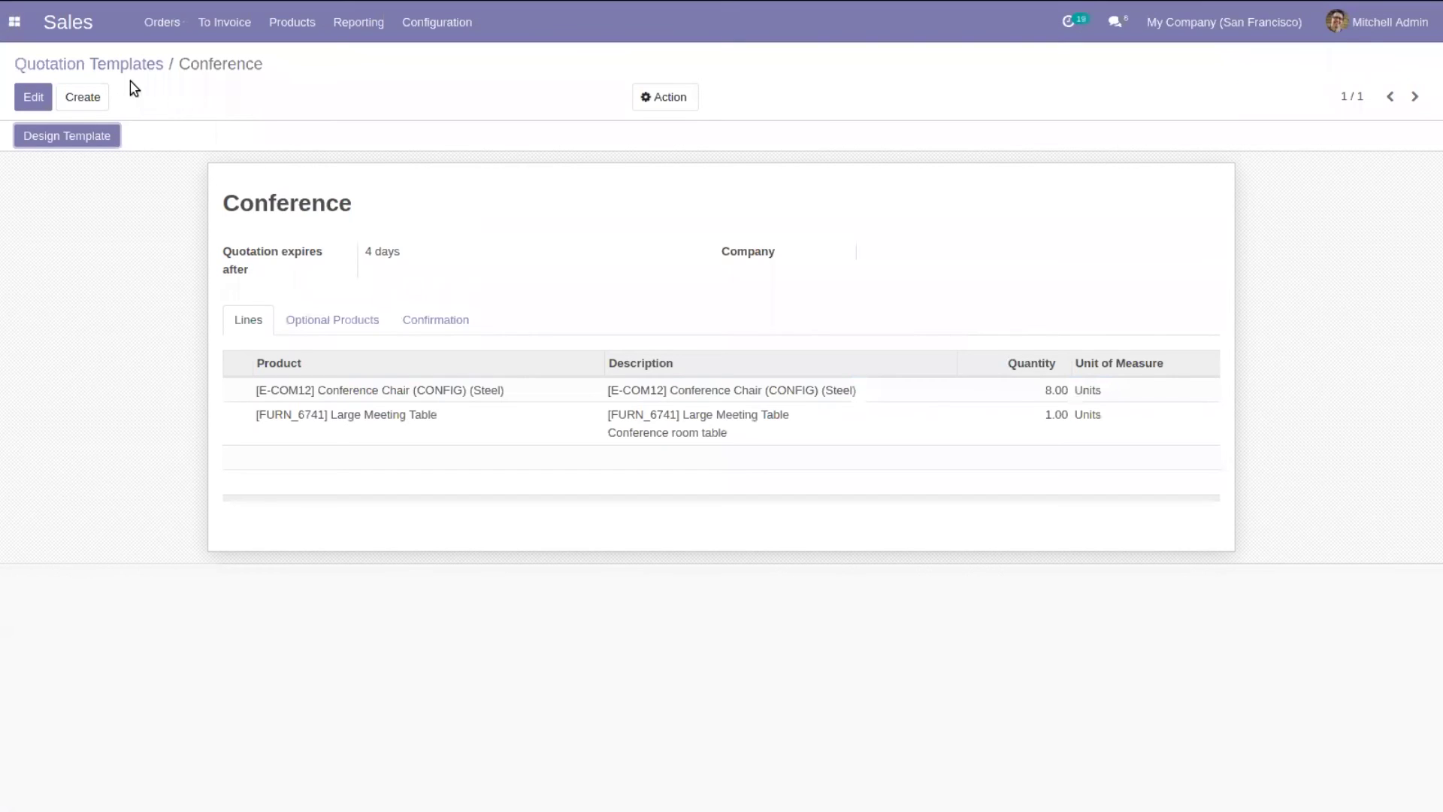
{"action": "left_click", "coordinate": [114, 61]}
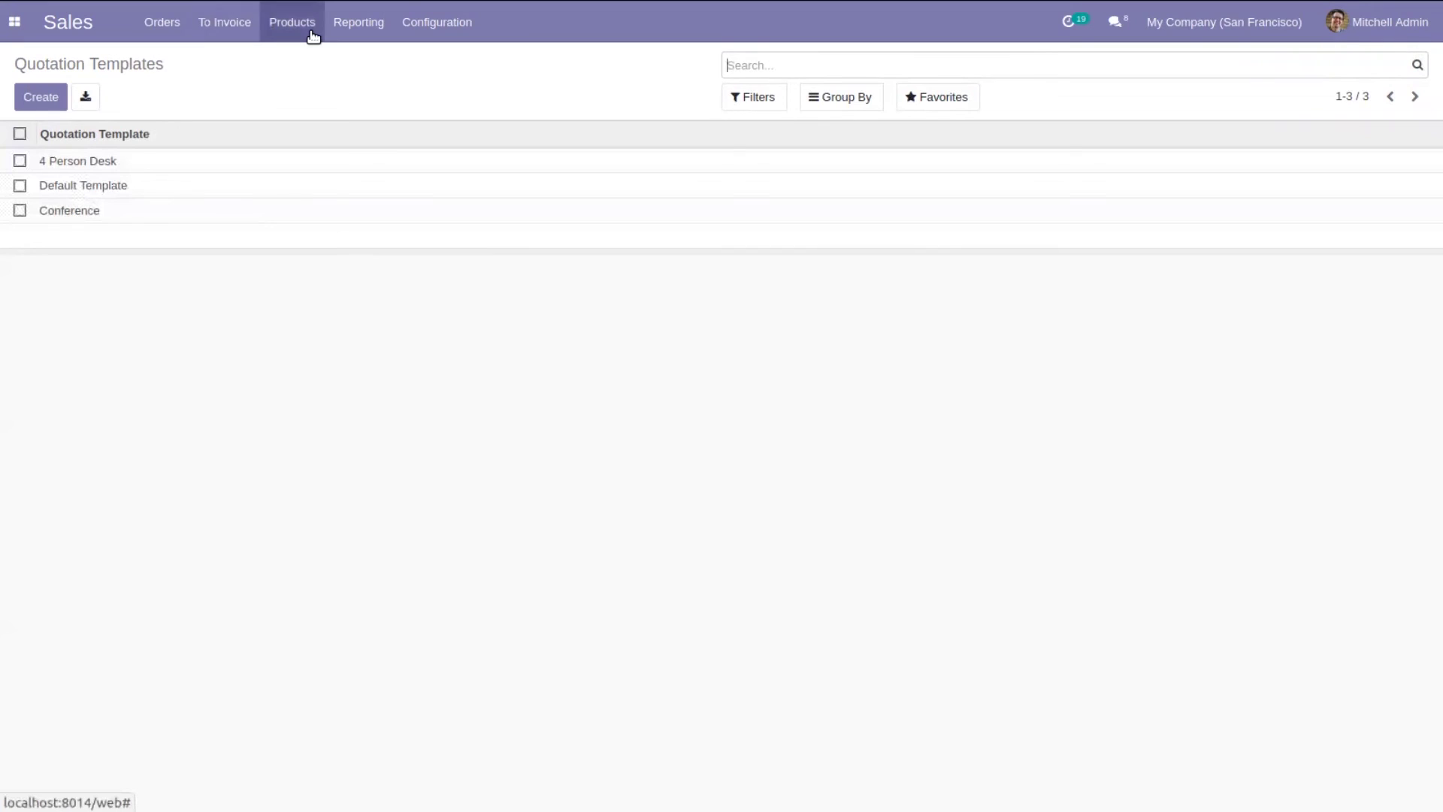
Create a new quotation from Orders > Quotations for Registered Customer.
{"action": "left_click", "coordinate": [181, 31]}
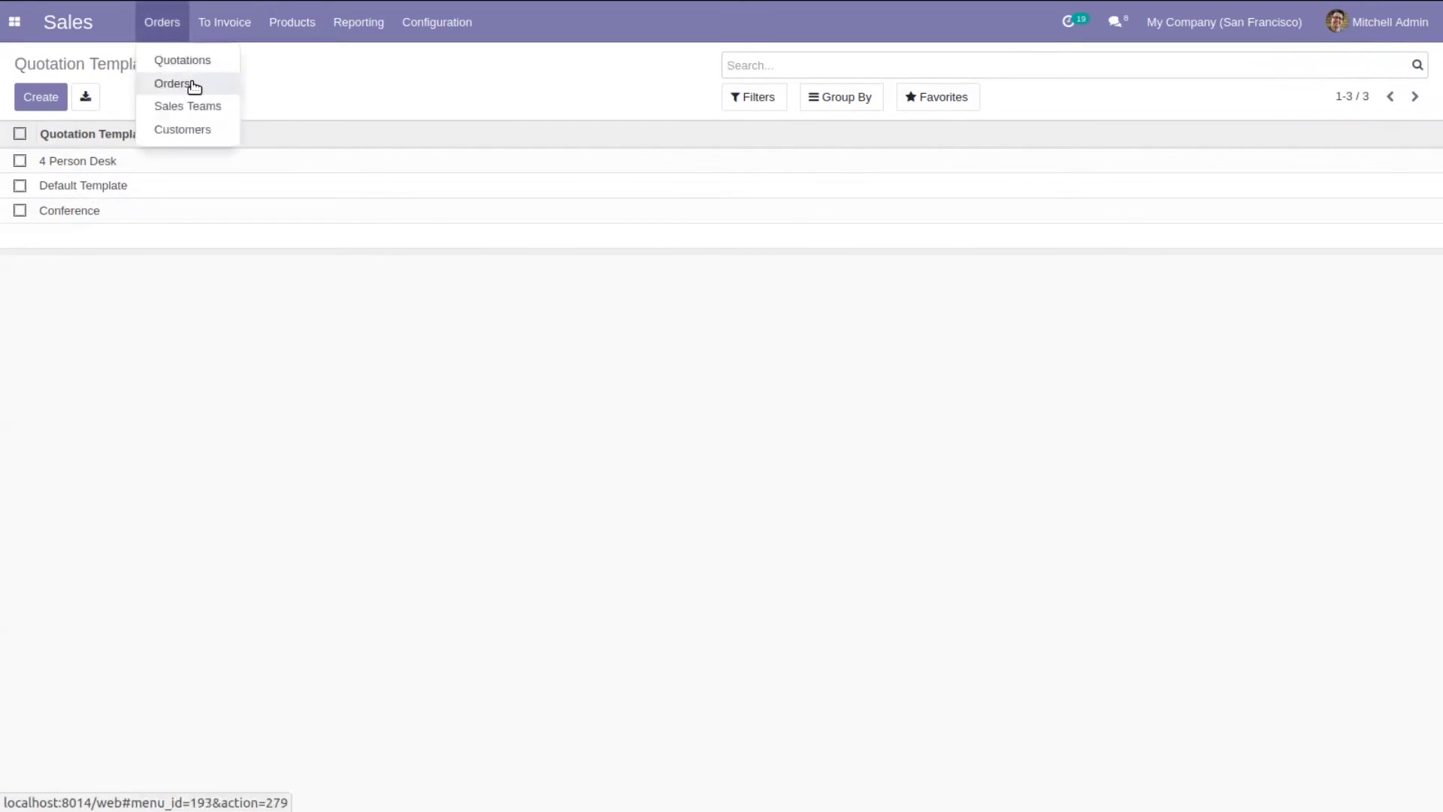
{"action": "left_click", "coordinate": [194, 55]}
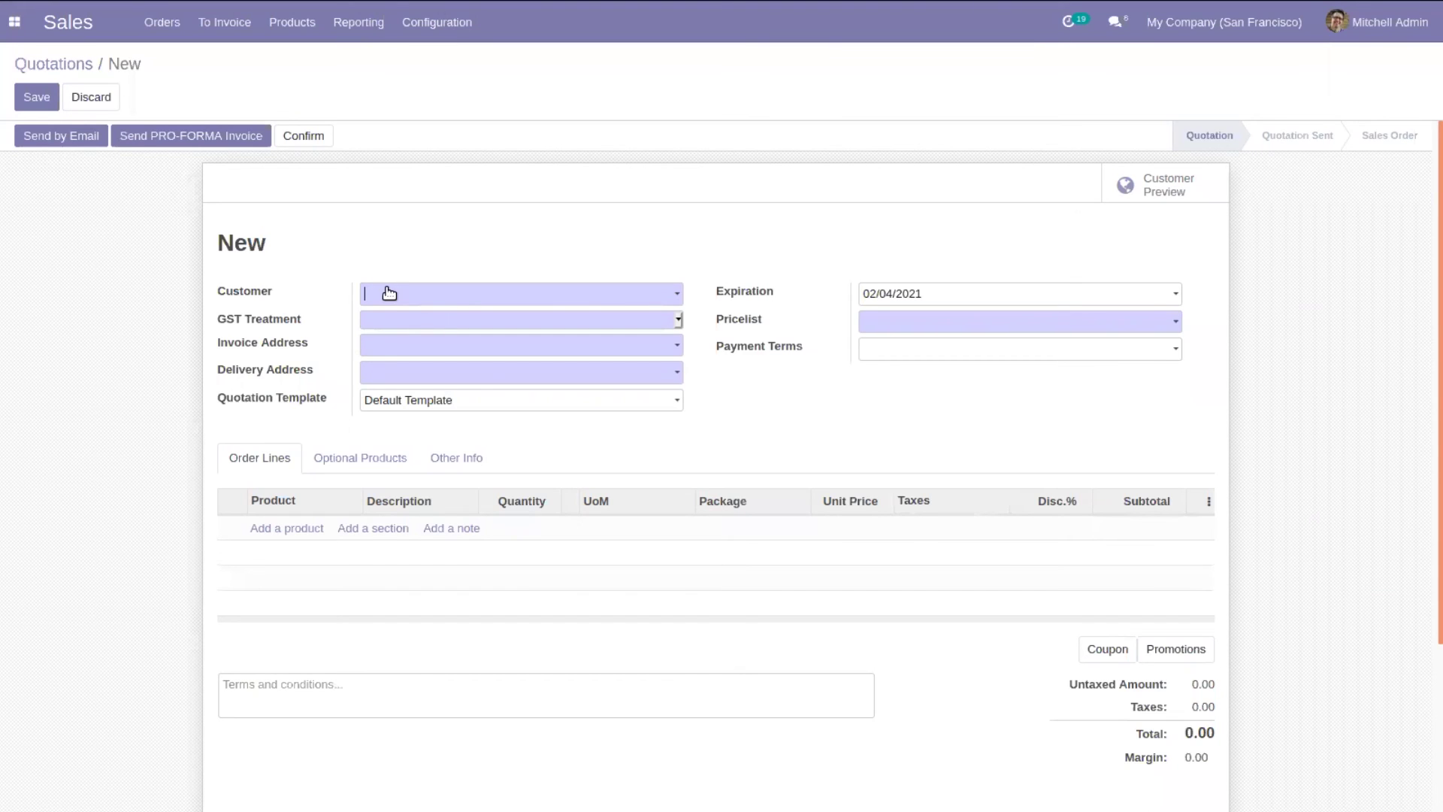
{"action": "left_click", "coordinate": [386, 293]}
{"action": "left_click", "coordinate": [444, 324]}
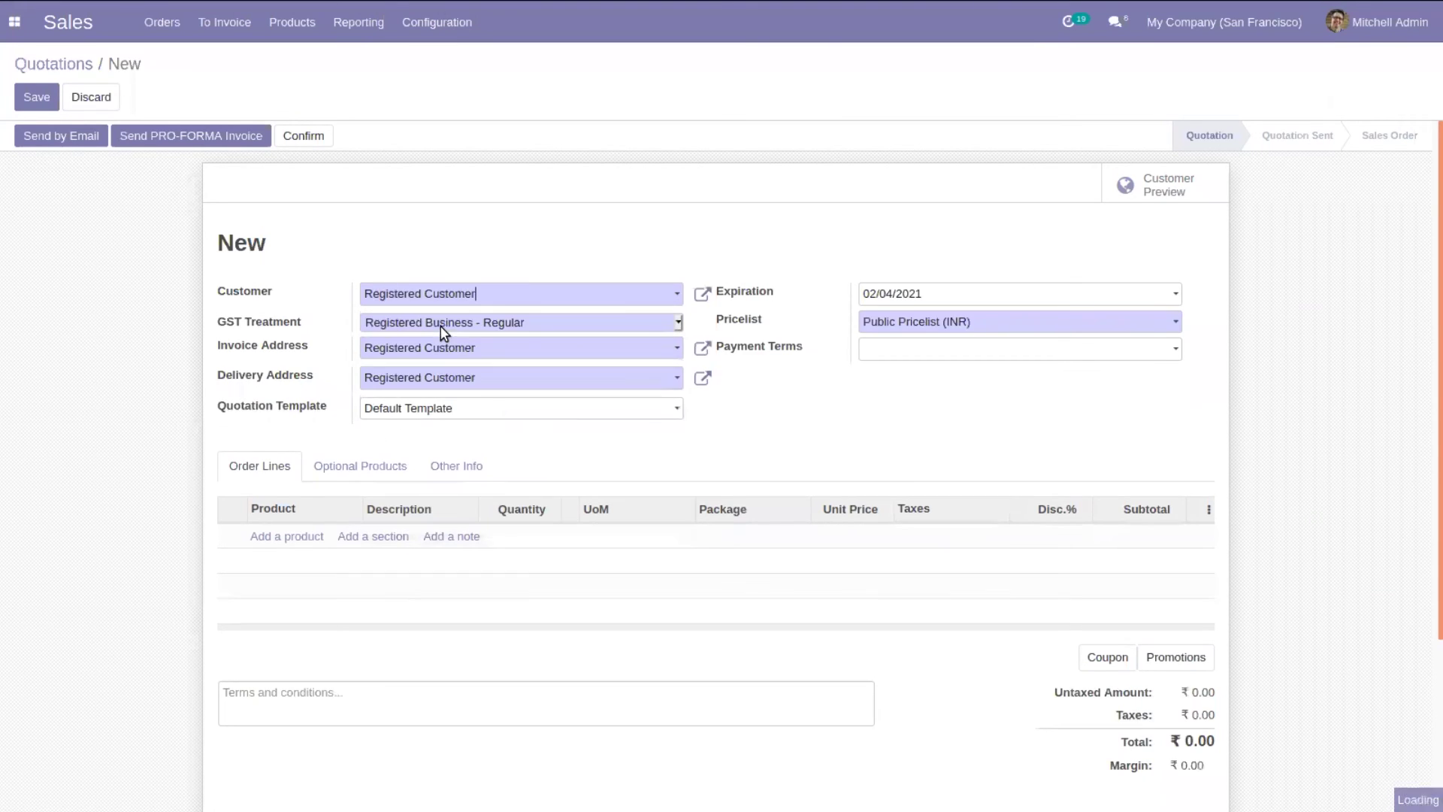
Discard the empty product line and apply the Conference quotation template.
{"action": "left_click", "coordinate": [262, 537]}
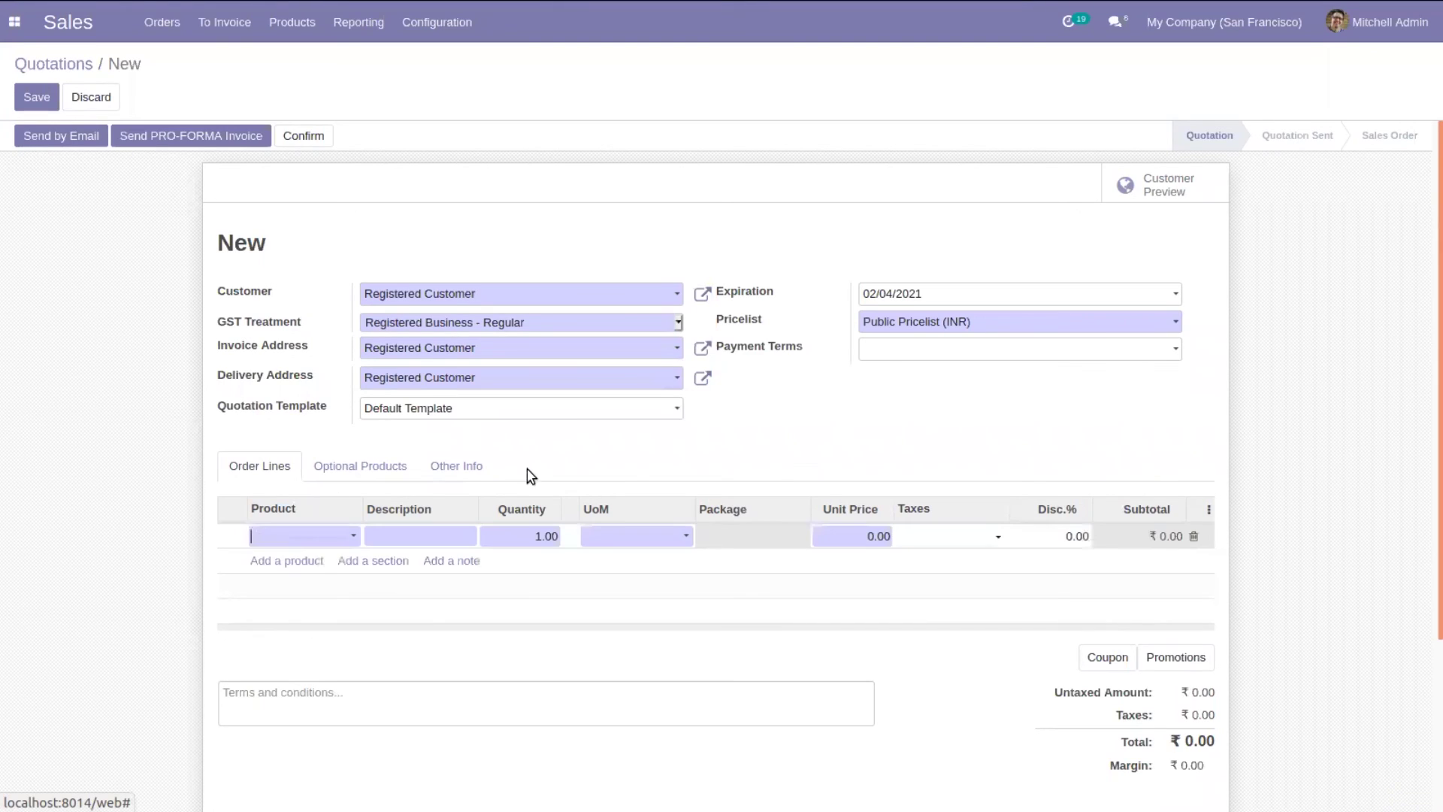
{"action": "left_click", "coordinate": [466, 432]}
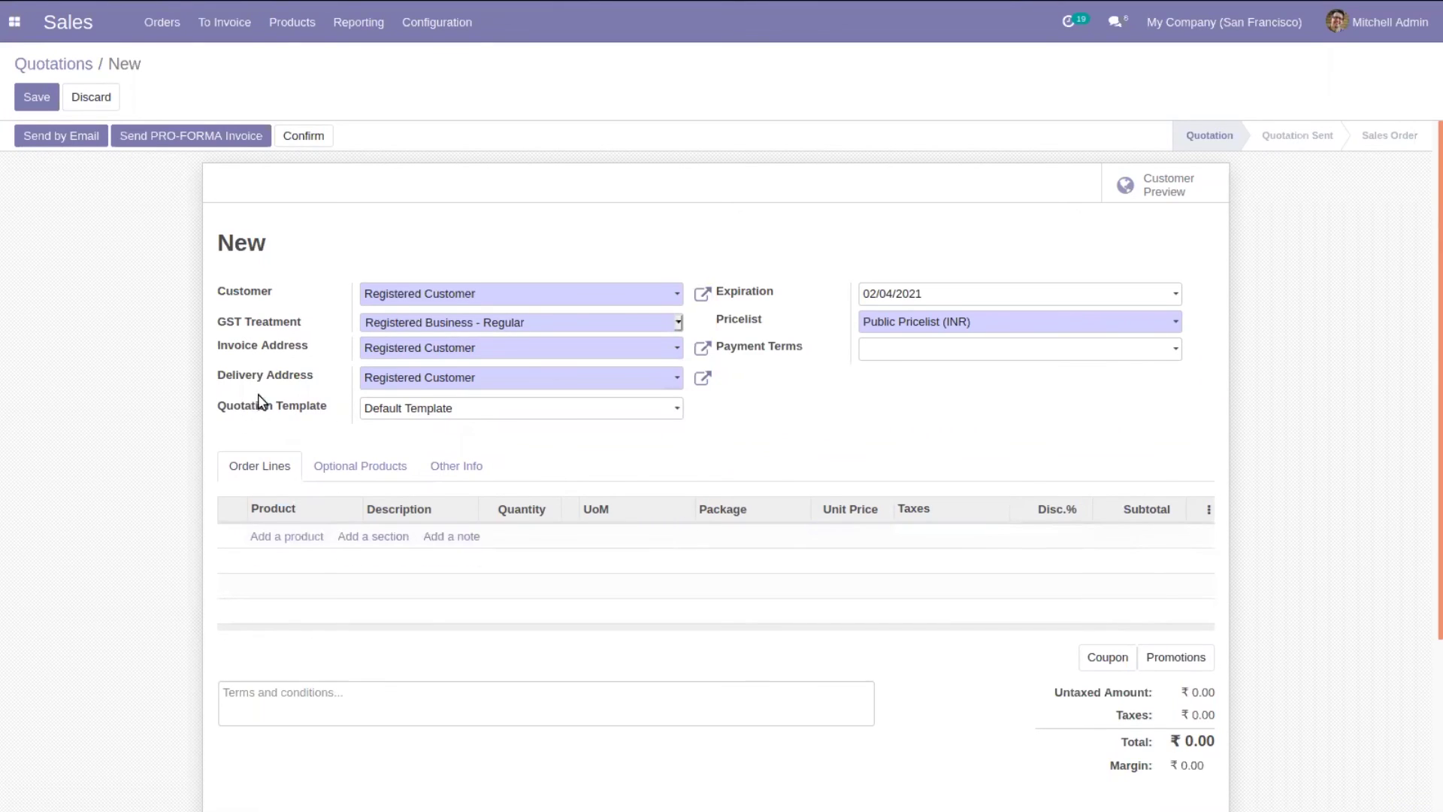
{"action": "left_click", "coordinate": [383, 410]}
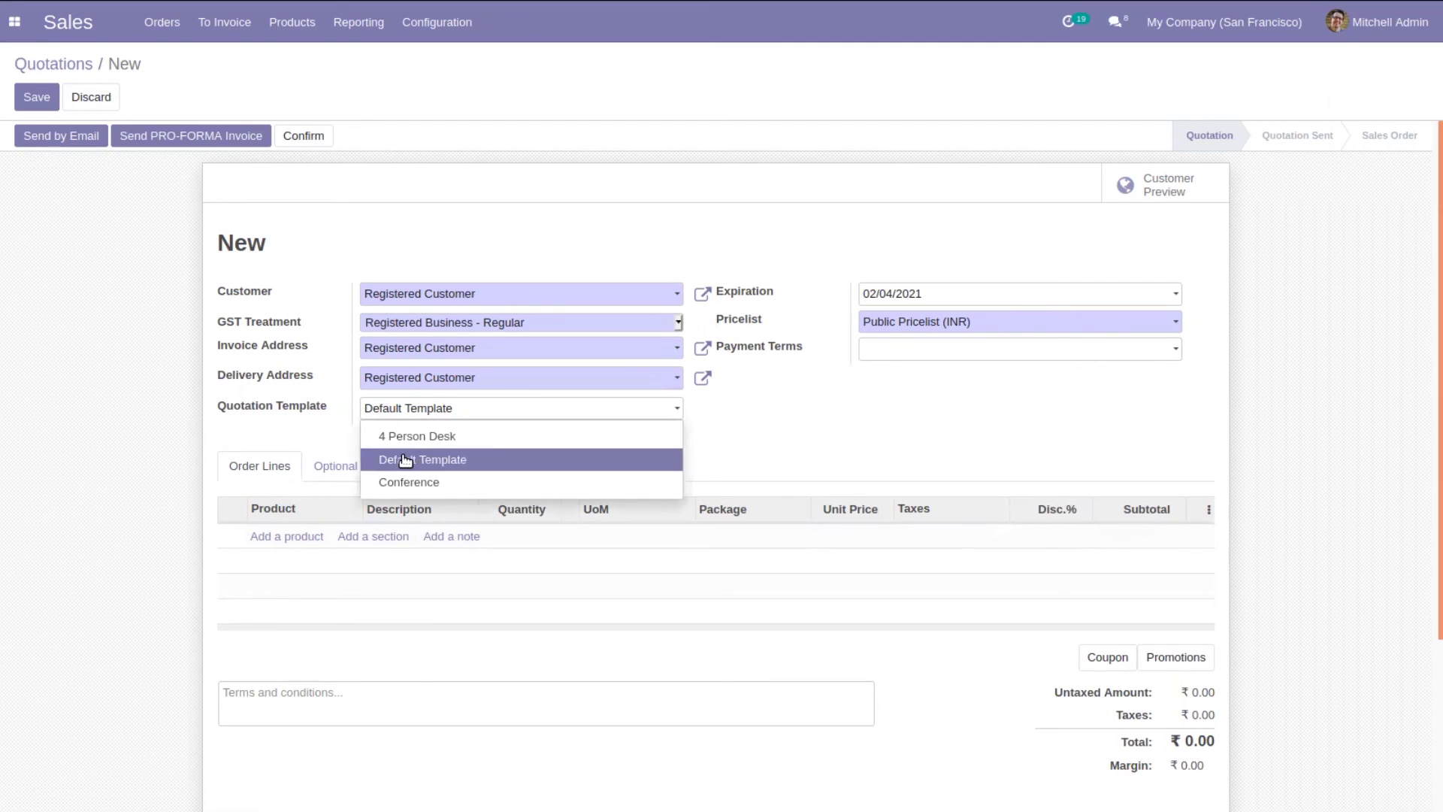
{"action": "left_click", "coordinate": [409, 482]}
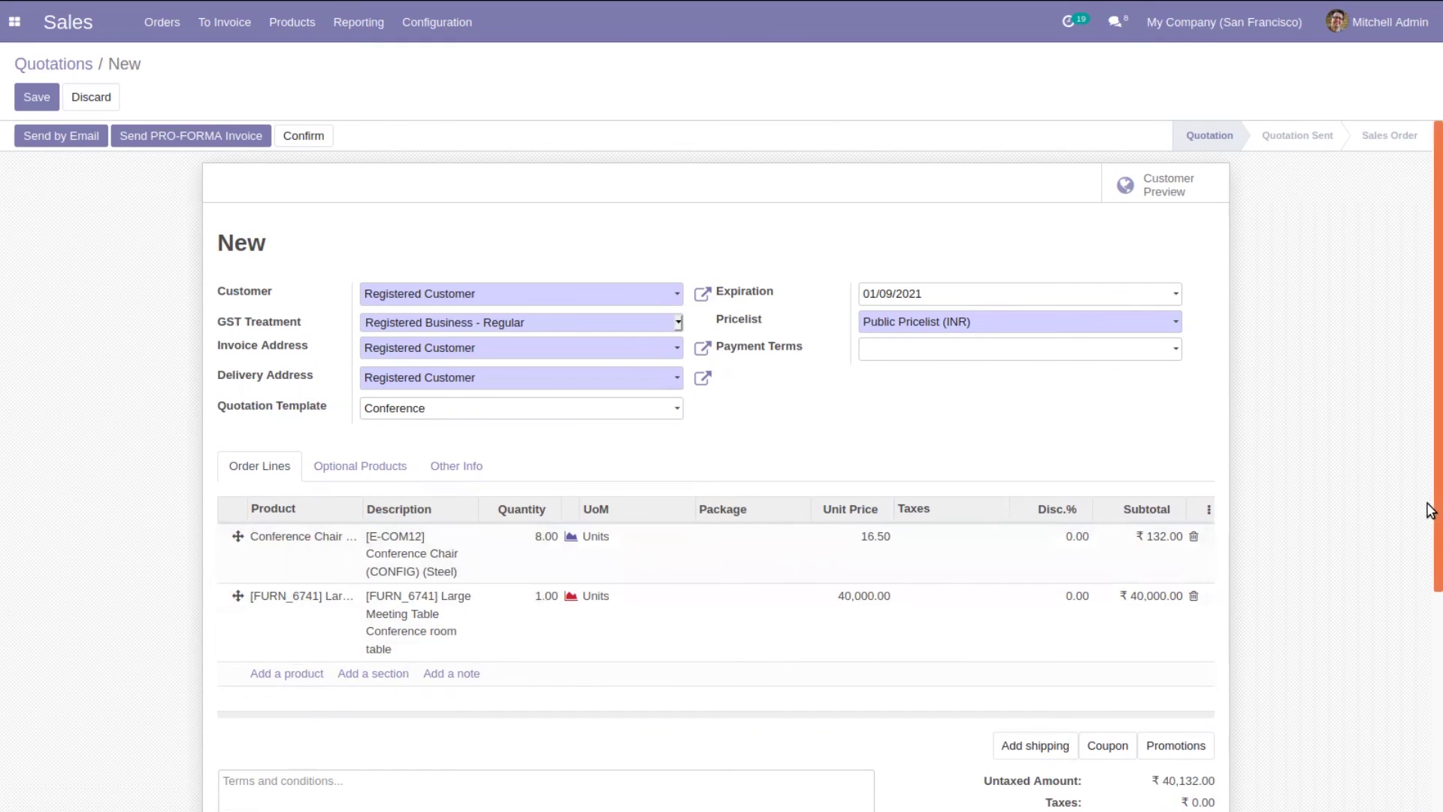
Review the Optional Products and Order Lines tabs, then save the ₹40,132.00 quotation.
{"action": "scroll", "coordinate": [1430, 508], "scroll_direction": "down", "scroll_amount": 1}
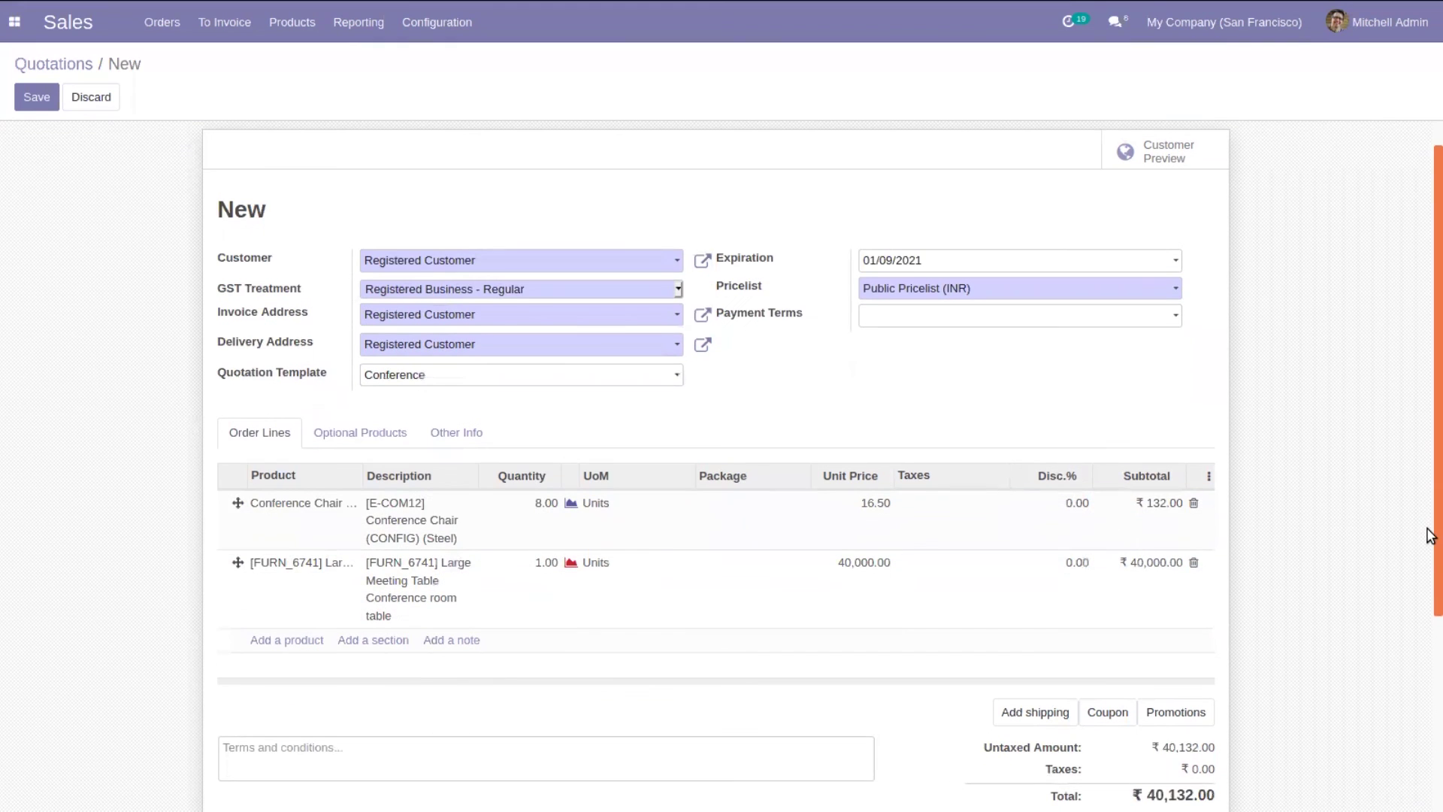
{"action": "left_click", "coordinate": [328, 436]}
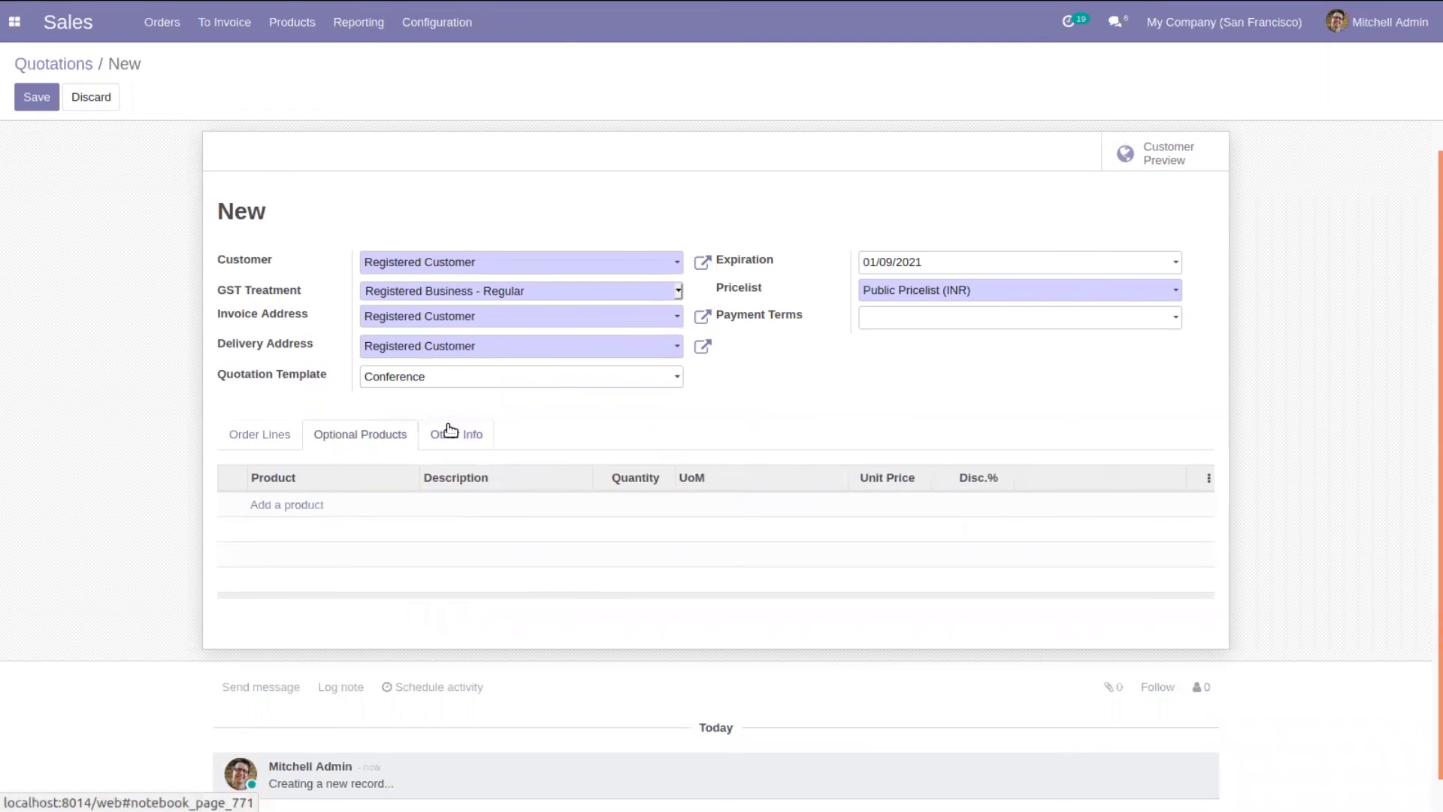
{"action": "left_click", "coordinate": [248, 434]}
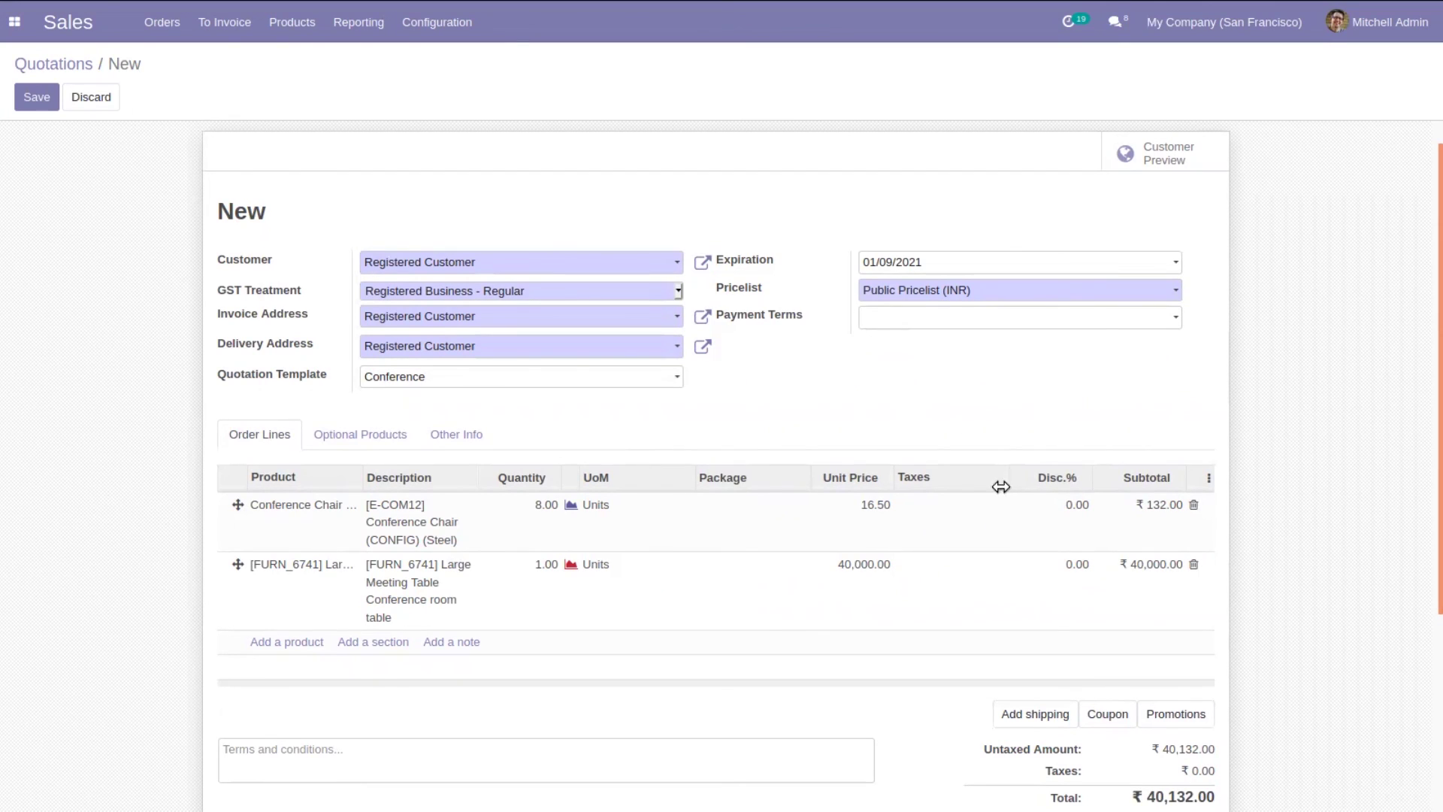
{"action": "left_click", "coordinate": [33, 92]}
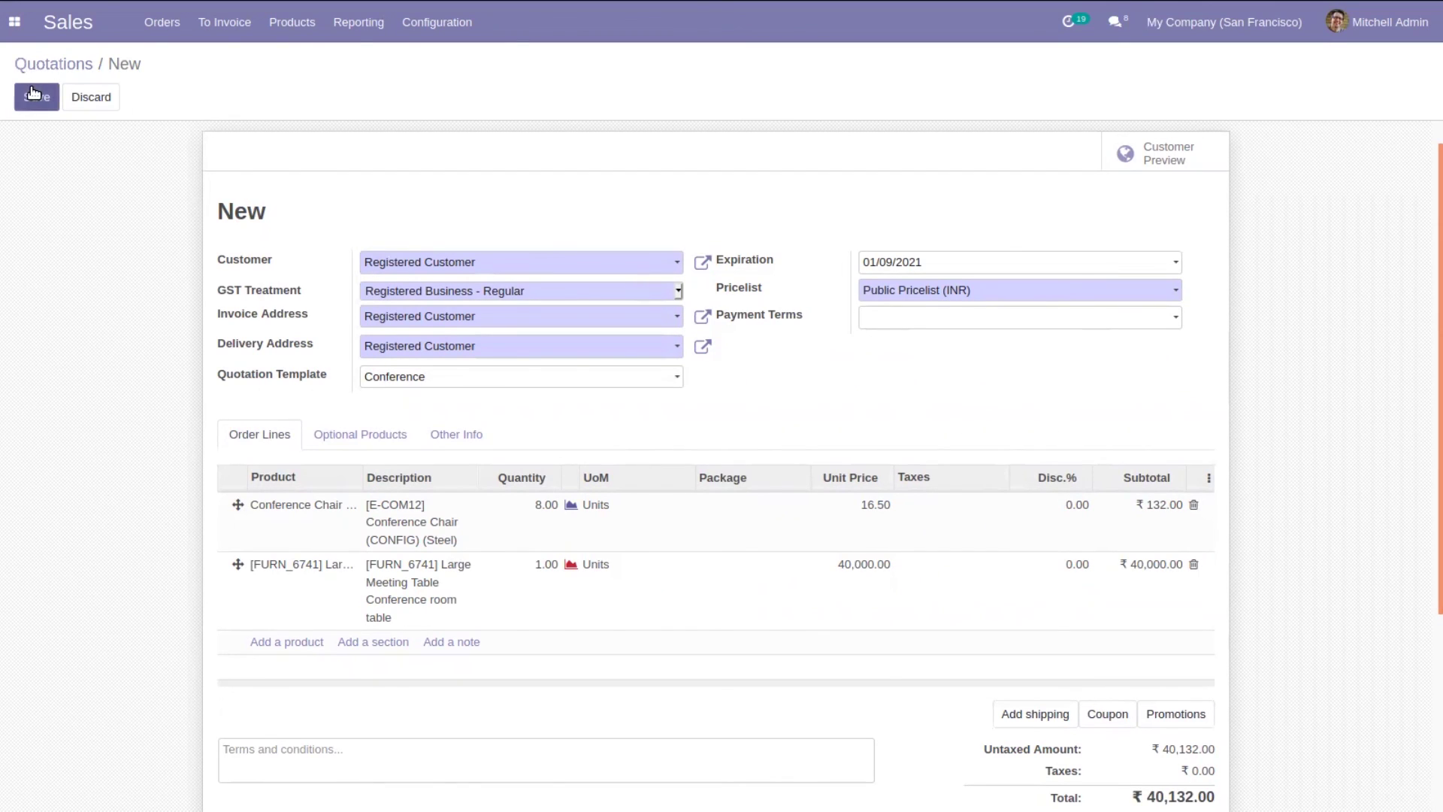